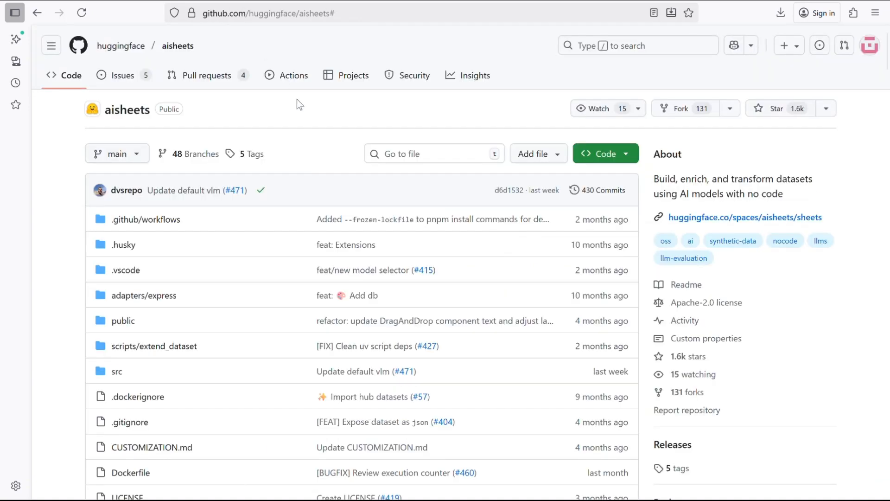
# Step: Copy the HTTPS clone URL of the huggingface/aisheets repository and clone it with git clone in the Git Bash terminal
pyautogui.click(609, 152)
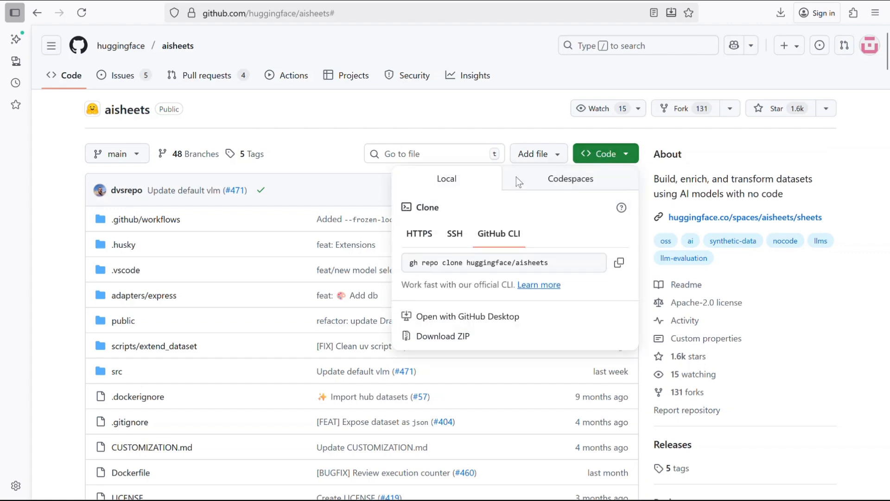
pyautogui.click(429, 240)
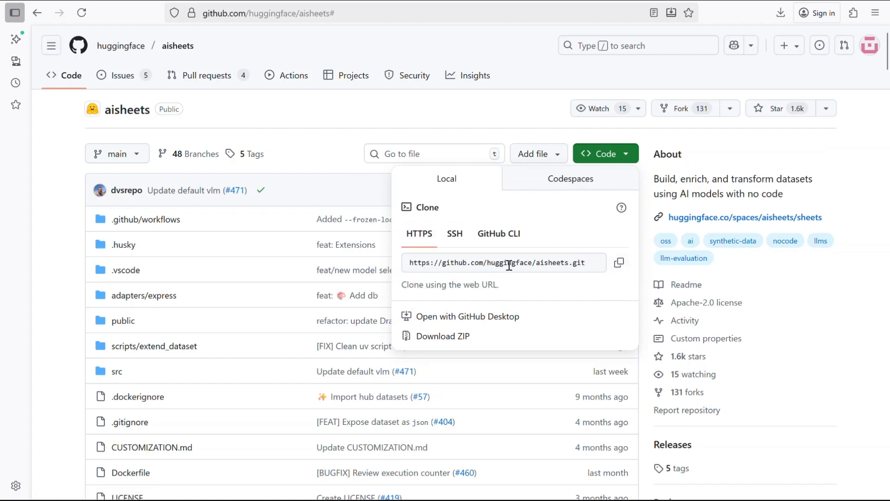
pyautogui.click(617, 268)
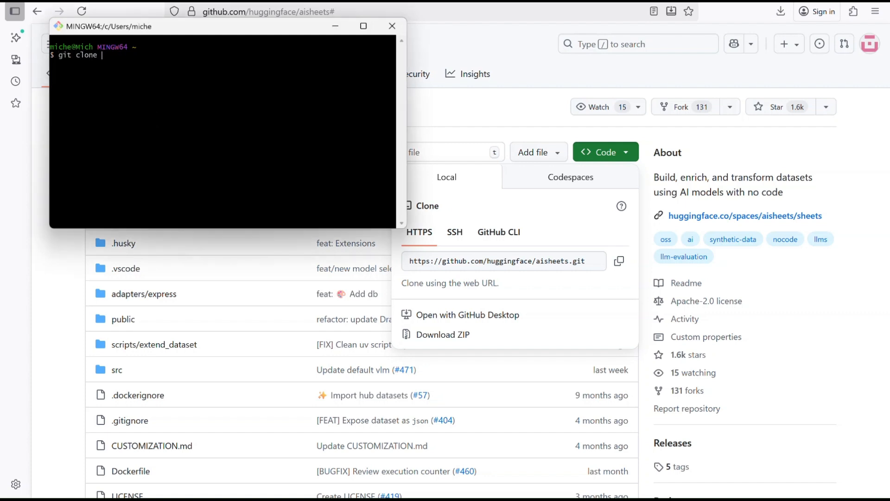
pyautogui.rightClick(176, 93)
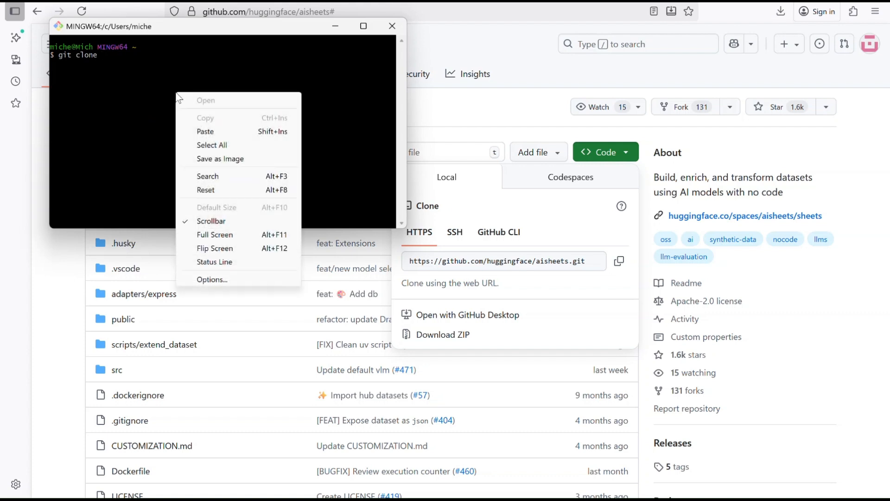
pyautogui.click(223, 135)
pyautogui.press('Return')
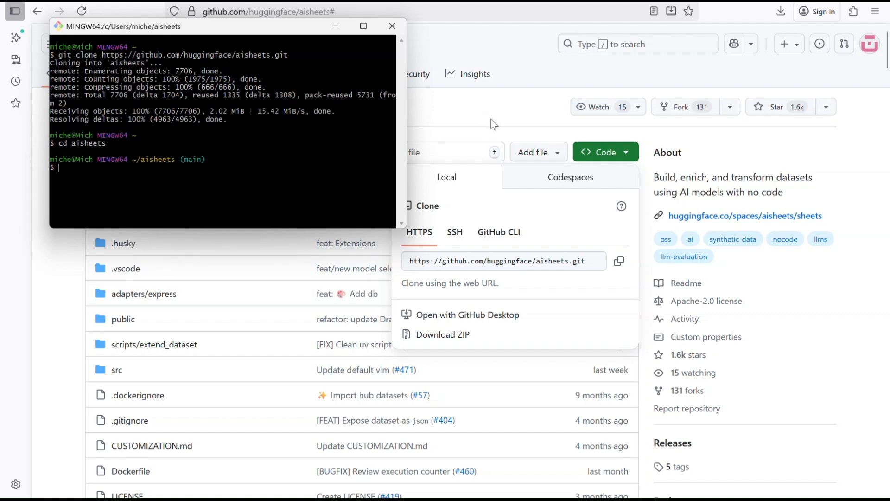
# Step: Read the repository README's Quick Start instructions for running AI Sheets with Docker and with pnpm
pyautogui.scroll(-15, 312, 389)
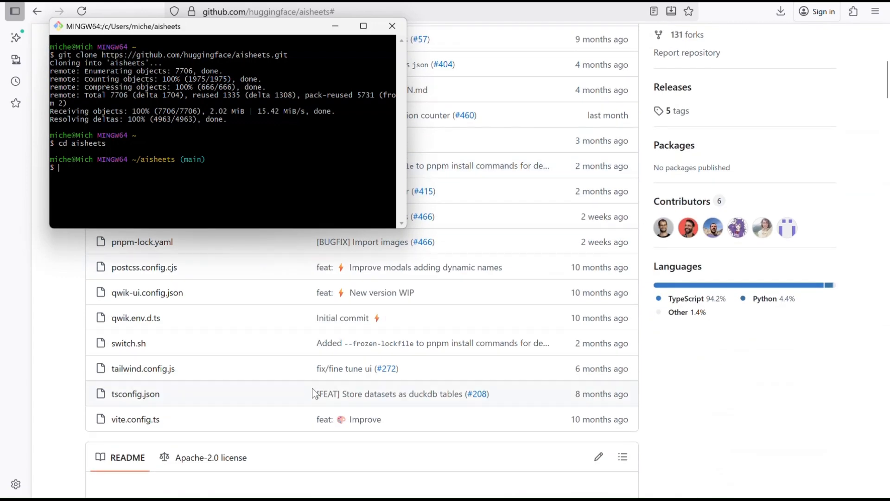
pyautogui.scroll(-8, 313, 390)
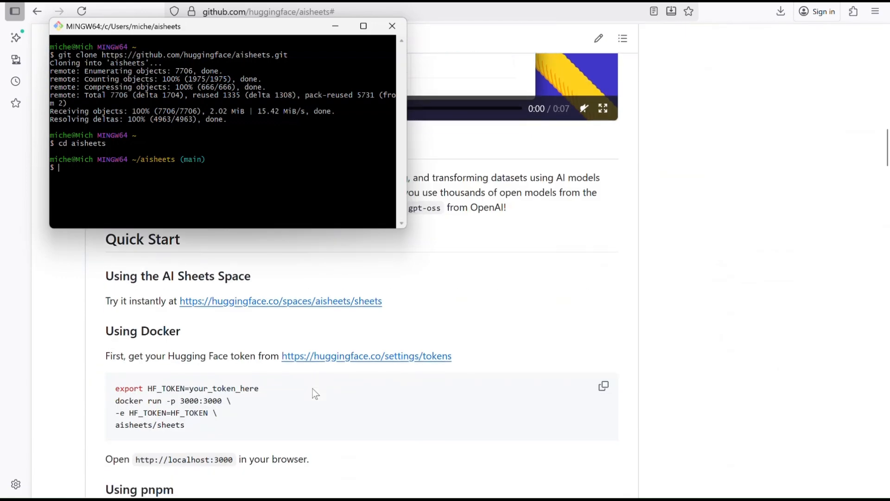
pyautogui.scroll(1, 313, 388)
pyautogui.scroll(-1, 274, 306)
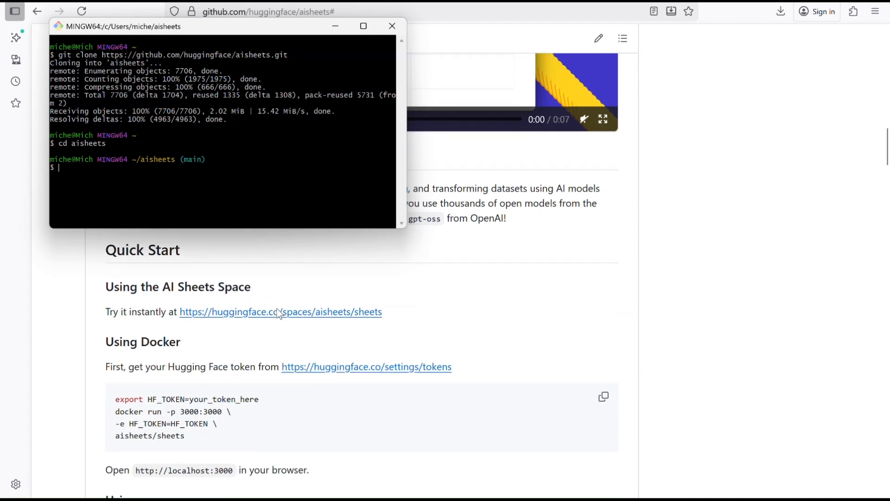
pyautogui.scroll(-1, 434, 321)
pyautogui.scroll(1, 435, 320)
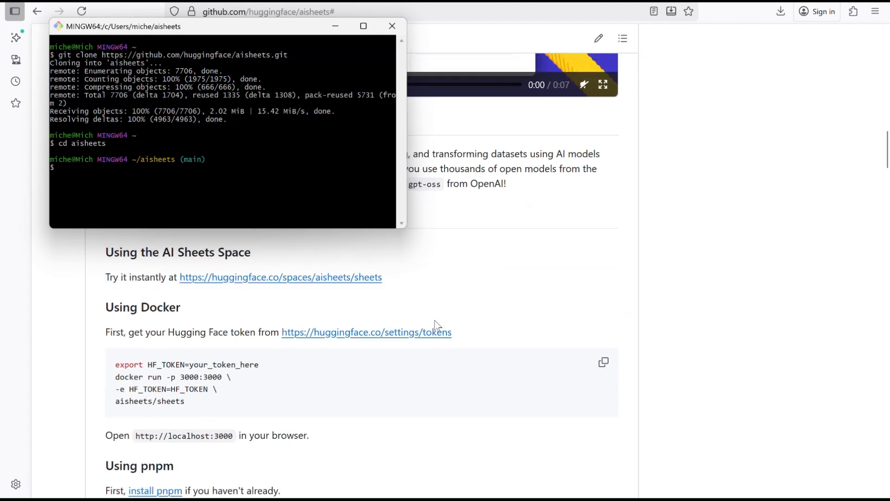
pyautogui.scroll(-1, 492, 331)
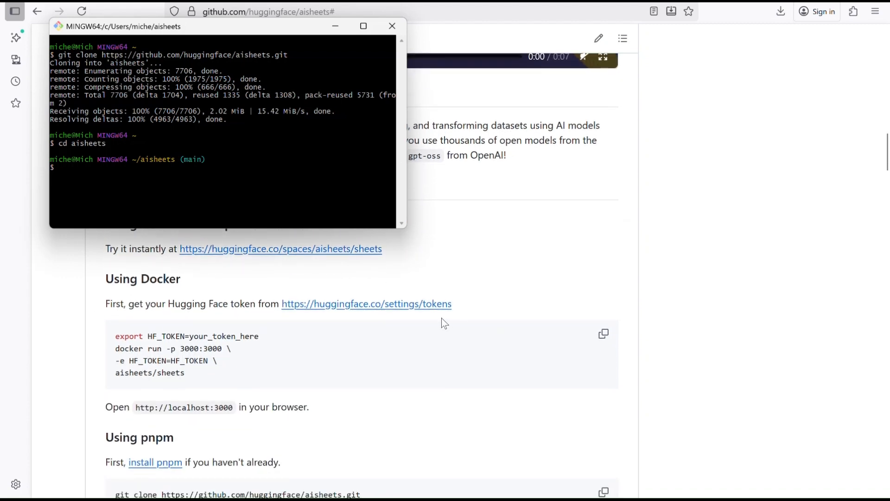
pyautogui.scroll(1, 523, 295)
pyautogui.scroll(-3, 525, 300)
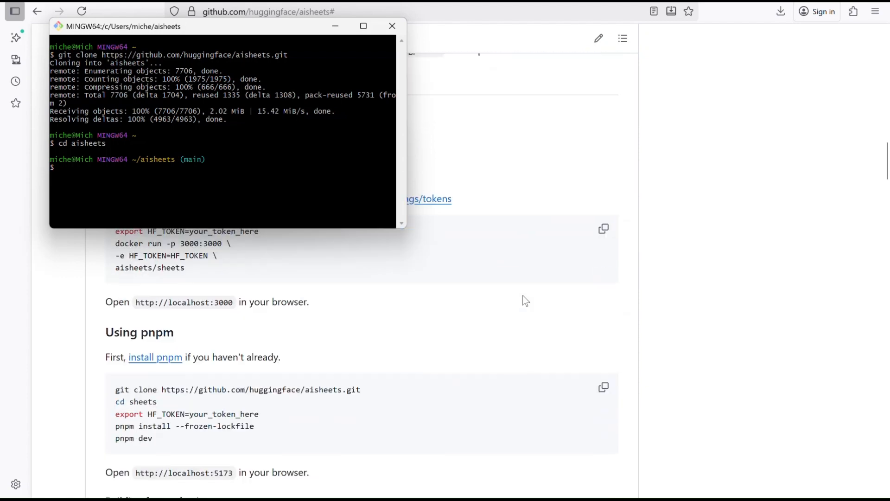
pyautogui.scroll(-1, 193, 338)
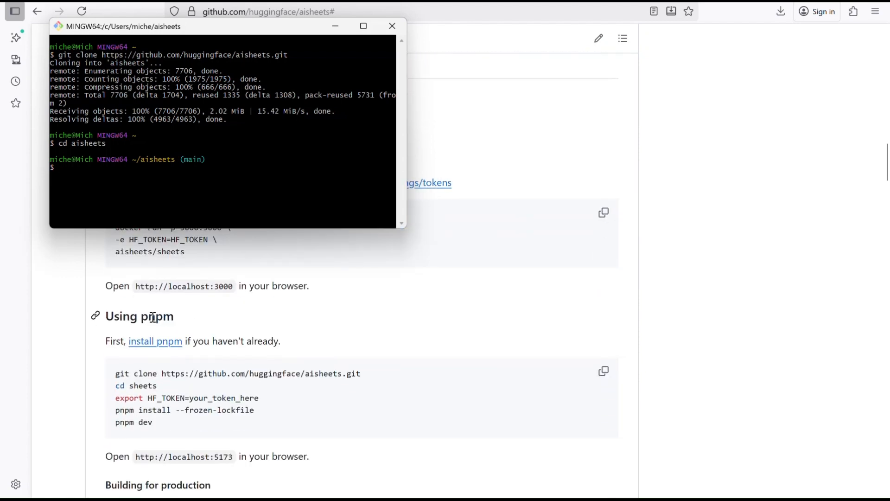
pyautogui.scroll(-1, 191, 320)
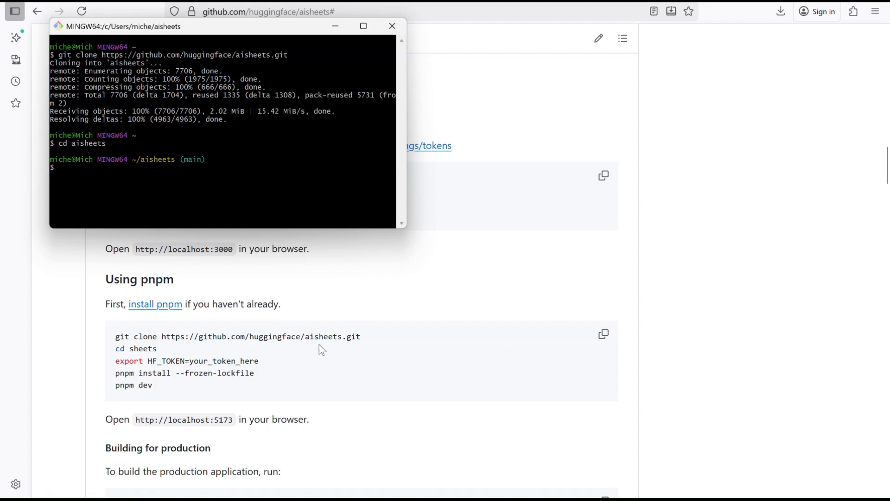
pyautogui.scroll(-1, 308, 296)
pyautogui.scroll(-1, 306, 297)
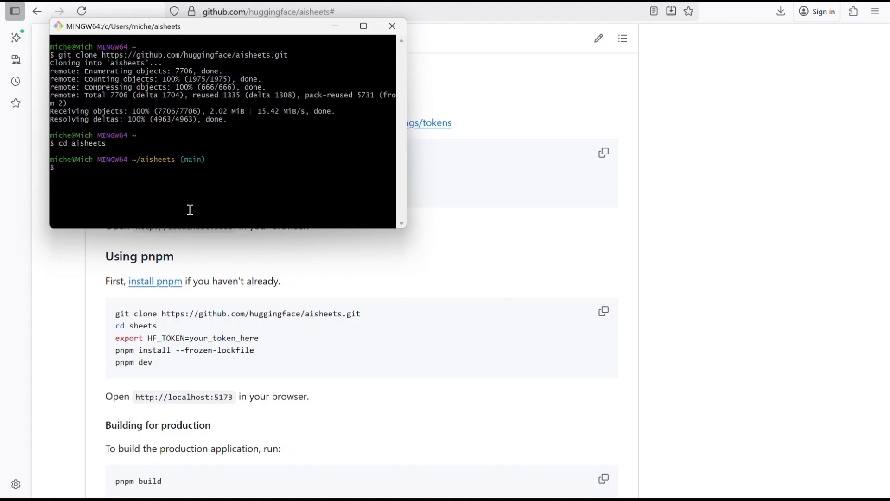
# Step: Install the project's dependencies with pnpm in the cloned aisheets folder
pyautogui.write('p')
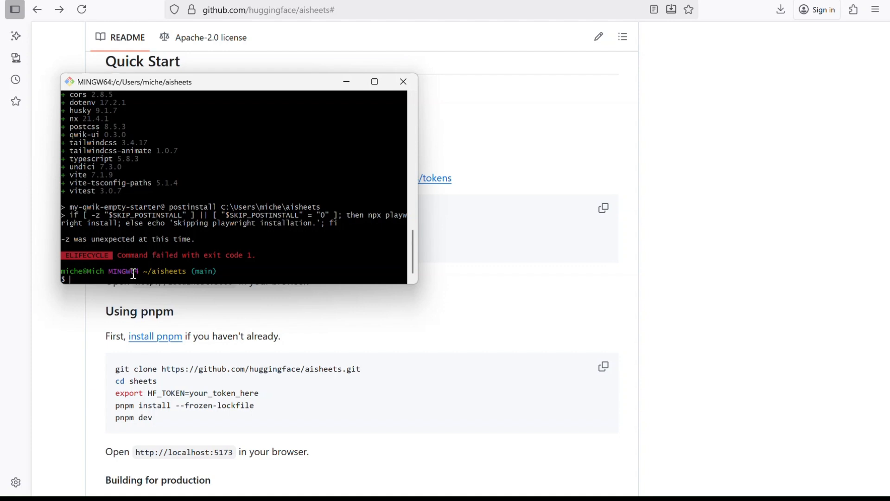
pyautogui.write('export OLLAMA_NOHISTORY=1')
pyautogui.press('Return')
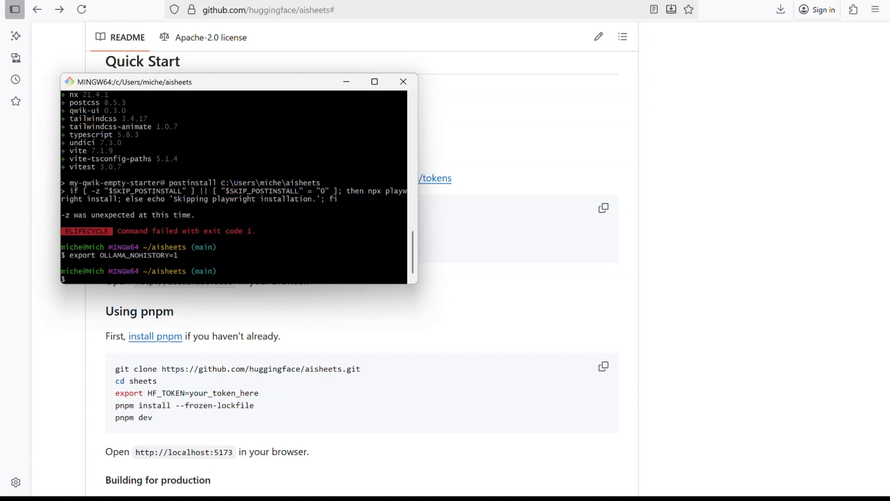
pyautogui.write('export OLL')
pyautogui.press('BackSpace')
pyautogui.press('BackSpace')
pyautogui.press('BackSpace')
pyautogui.write('MODEL_ENDPOINT_URL')
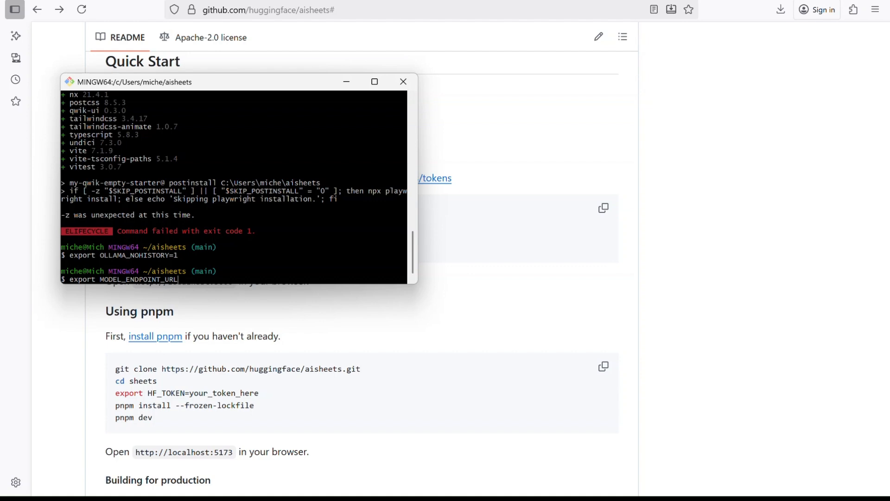
pyautogui.write('=http://127.0.0.1:11434')
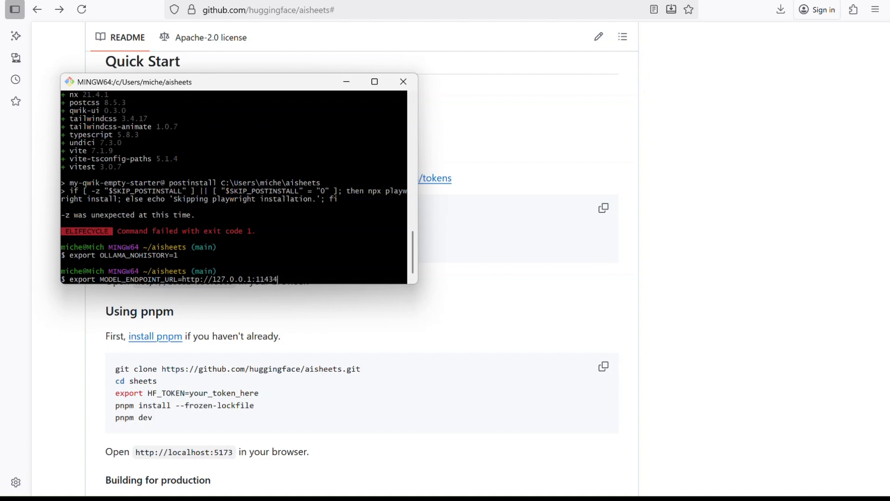
pyautogui.press('Return')
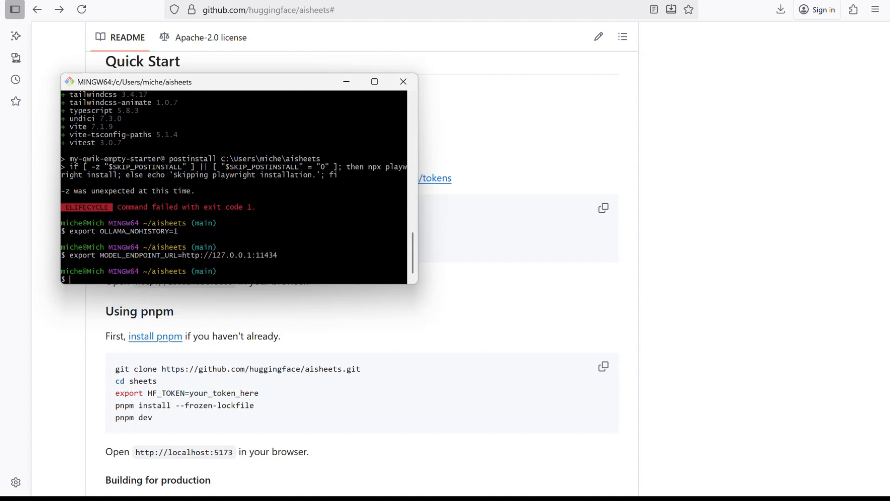
# Step: Export the environment variable MODEL_ENDPOINT_NAME with the value phi4-mini
pyautogui.write('export MODEL_ENDPOINT_NAME')
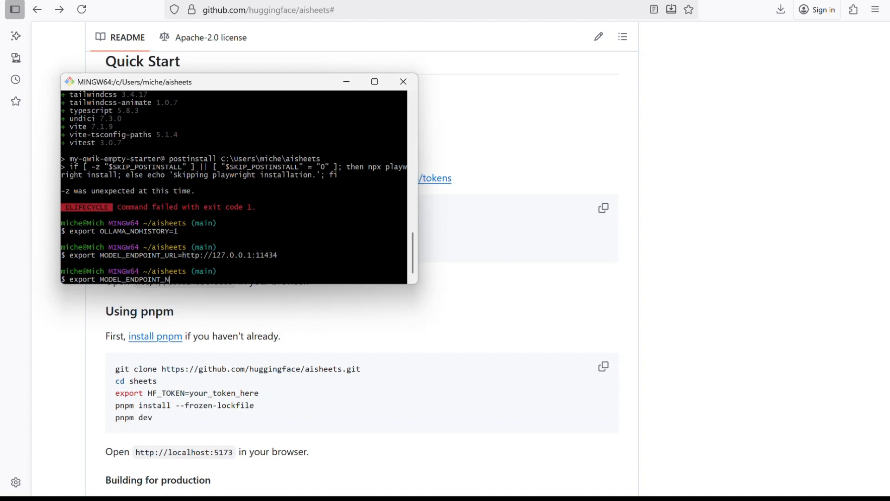
pyautogui.write('=')
pyautogui.write('phi4-mini')
pyautogui.press('Return')
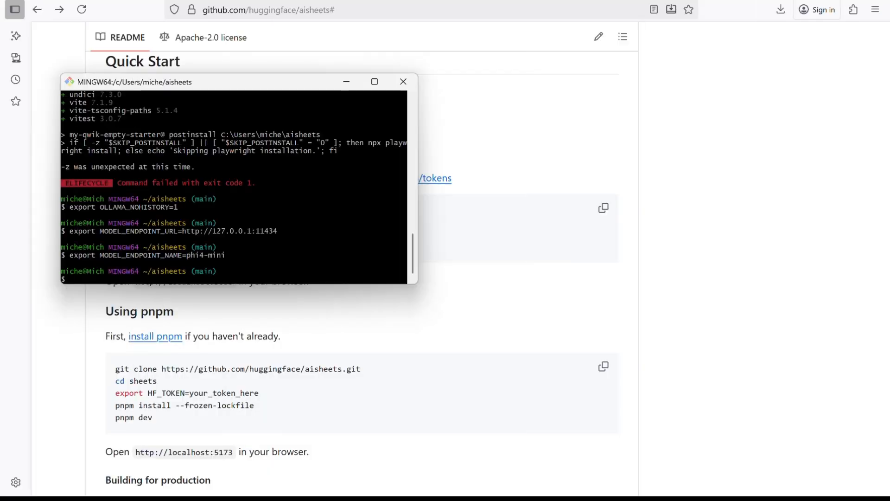
# Step: Build the project for production with pnpm build and start its server with pnpm serve
pyautogui.write('pnpm build')
pyautogui.press('Return')
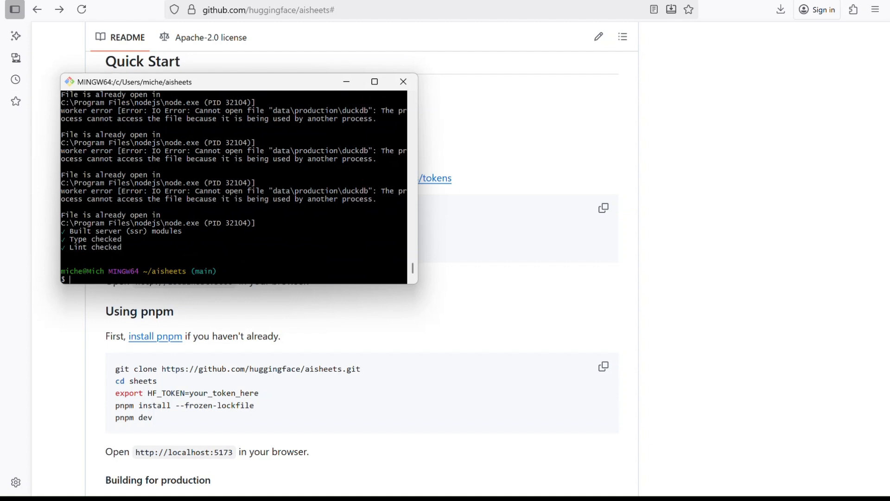
pyautogui.write('pnpm serve')
pyautogui.press('Return')
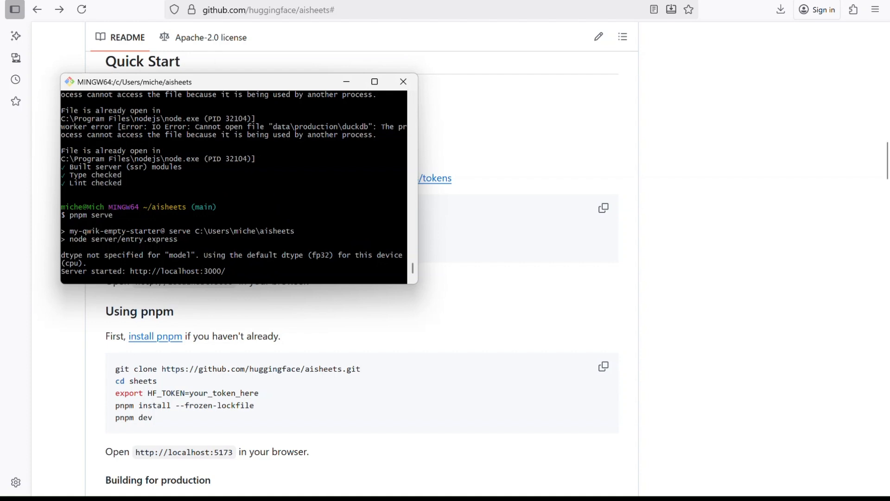
pyautogui.click(267, 1)
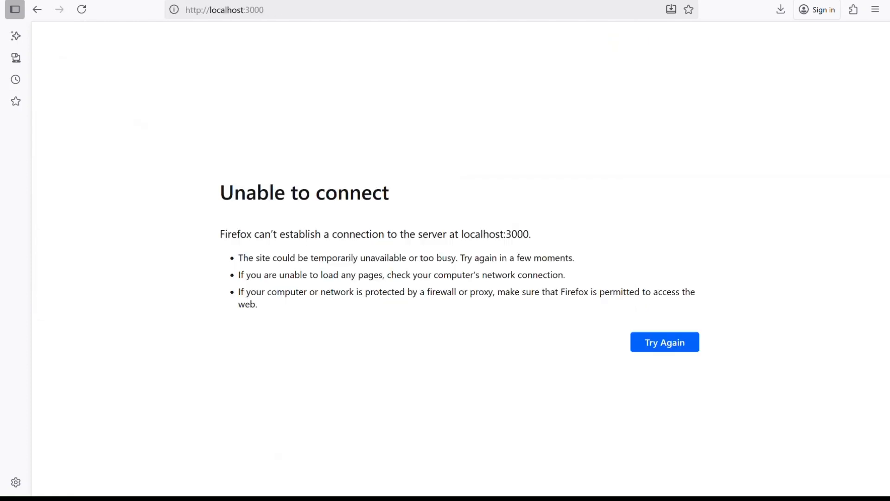
pyautogui.click(278, 16)
pyautogui.press('Return')
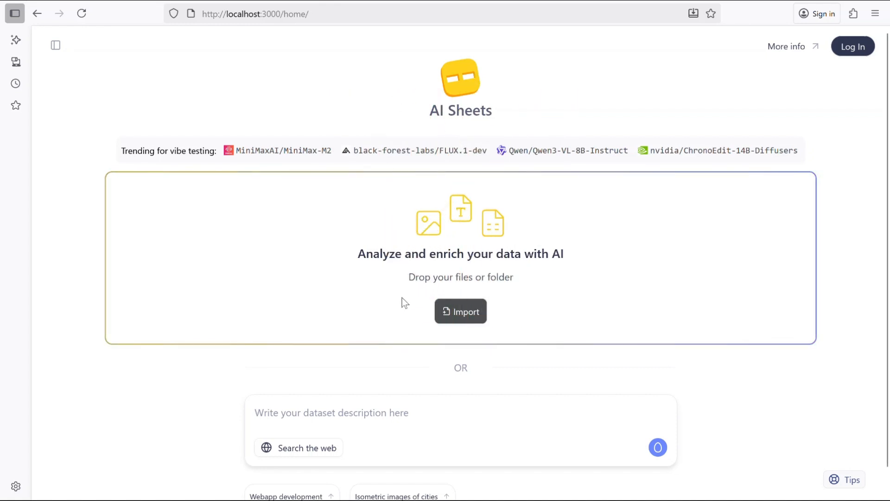
# Step: Import the spreadsheet file company.xlsx from the computer as a new dataset
pyautogui.click(469, 317)
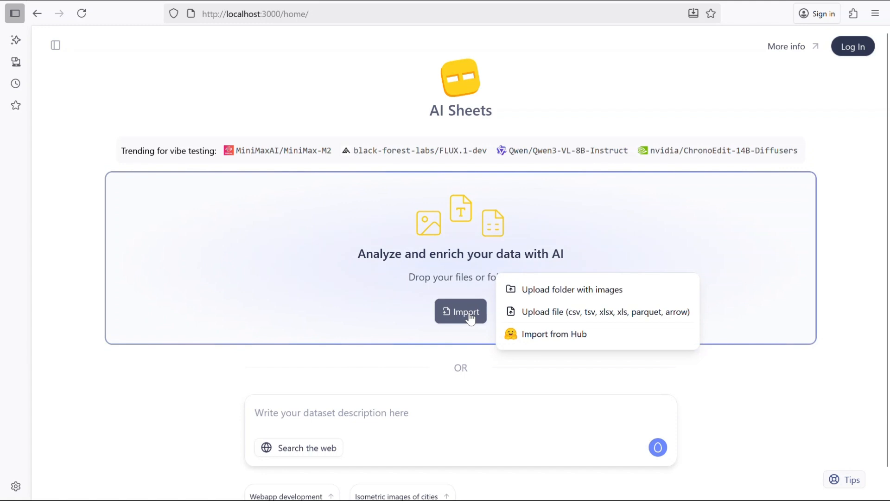
pyautogui.click(538, 317)
pyautogui.doubleClick(162, 154)
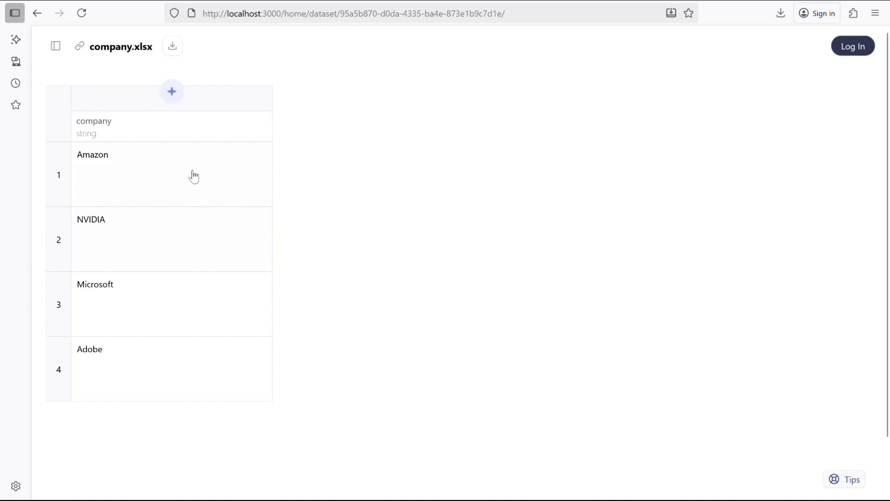
# Step: Add an AI-generated column based on the company column using the Extract keywords template
pyautogui.click(176, 93)
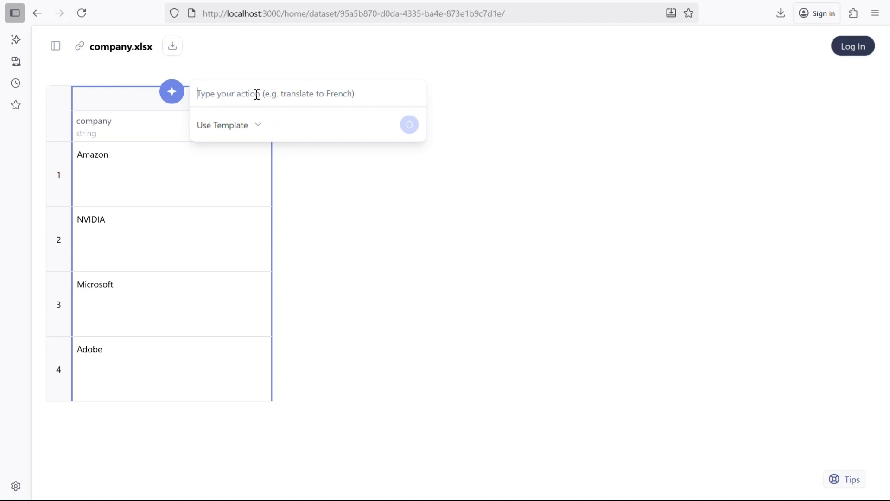
pyautogui.click(239, 133)
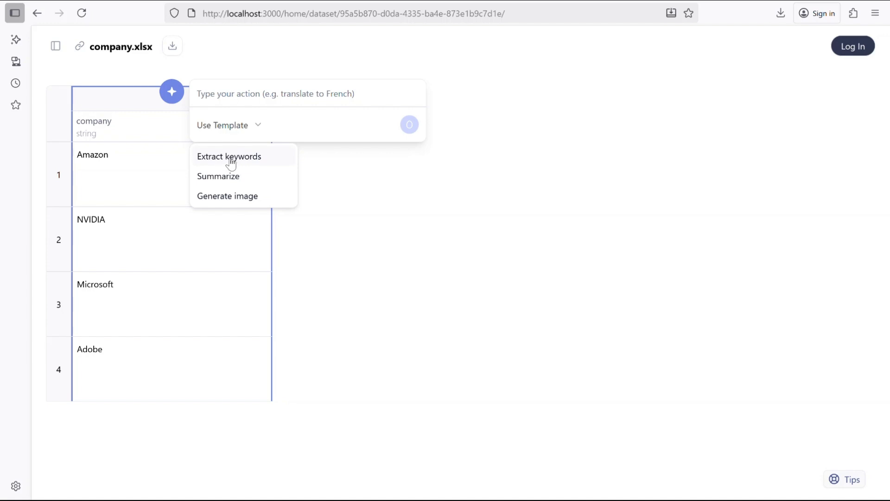
pyautogui.click(231, 157)
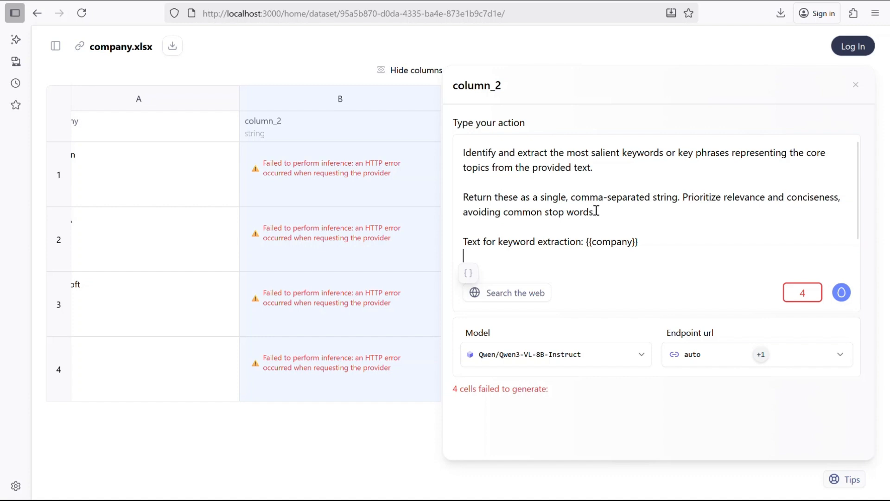
# Step: Replace the opening keyword instruction in column_2's prompt with "Get website url of the company"
pyautogui.moveTo(463, 149); pyautogui.dragTo(554, 188)
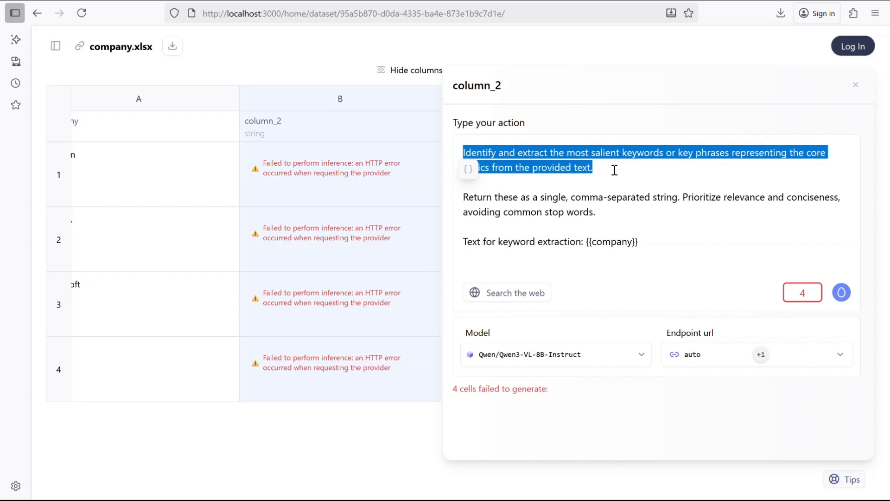
pyautogui.write('Ge')
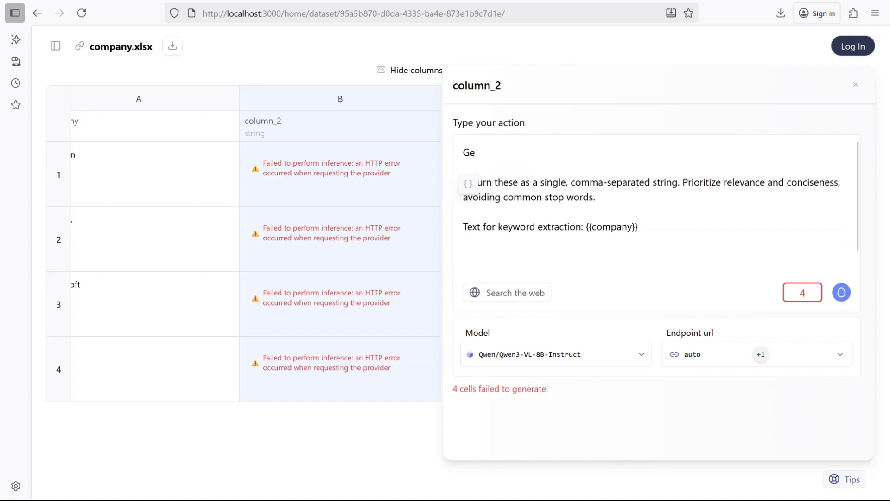
pyautogui.write('t web')
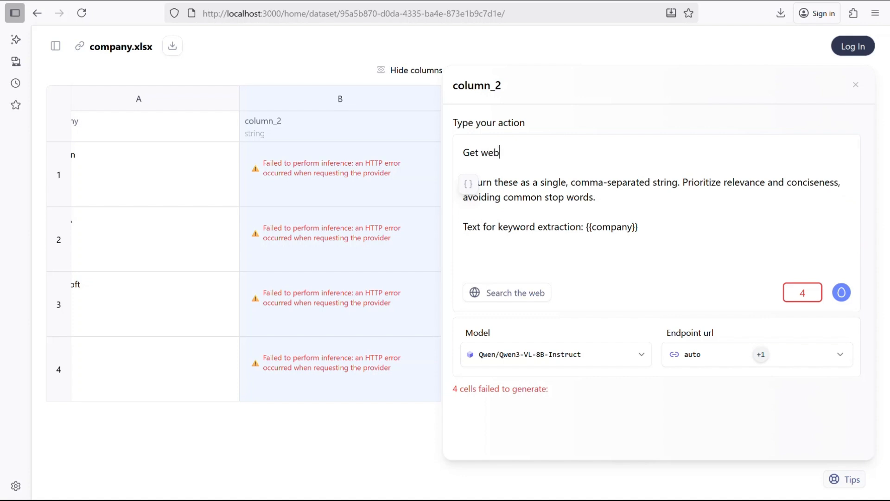
pyautogui.write('site url')
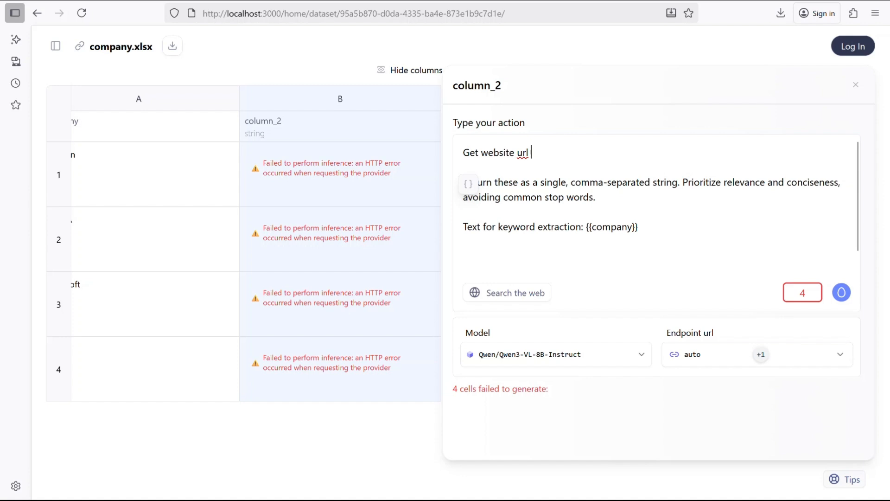
pyautogui.write(' of the ')
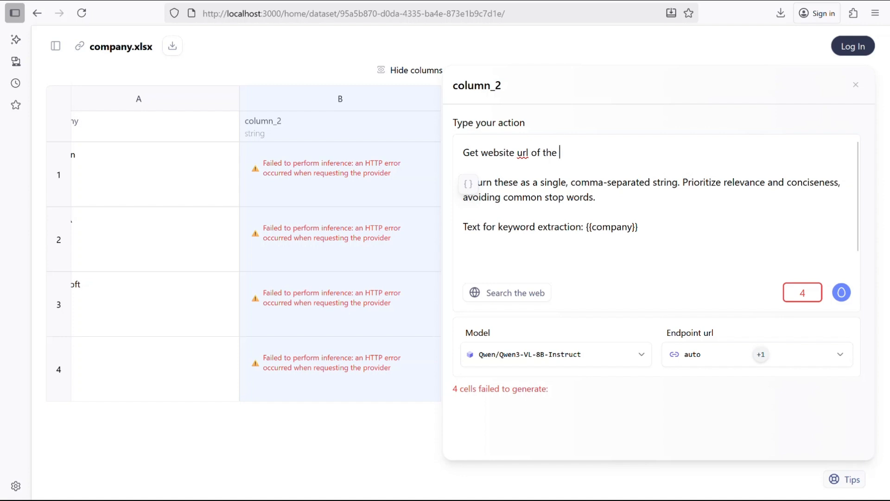
pyautogui.write('company')
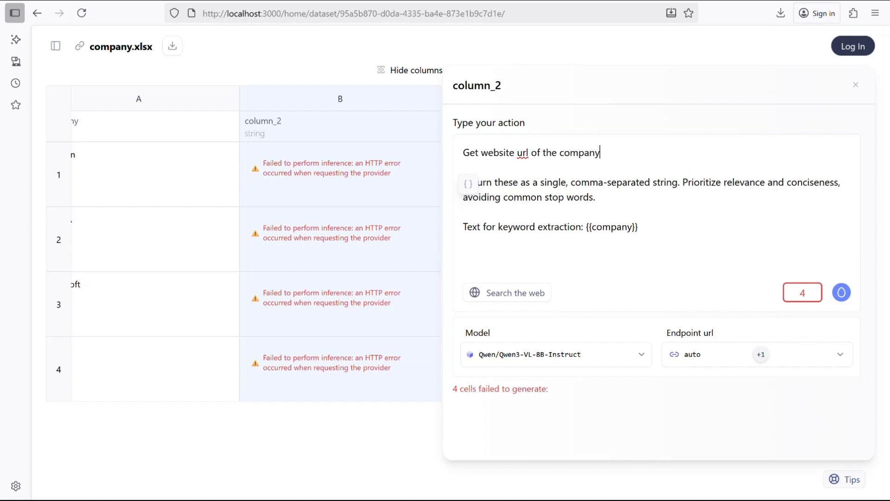
# Step: Reword the output-format instruction in column_2's prompt to "Return the website url as a link"
pyautogui.moveTo(595, 199); pyautogui.dragTo(494, 182)
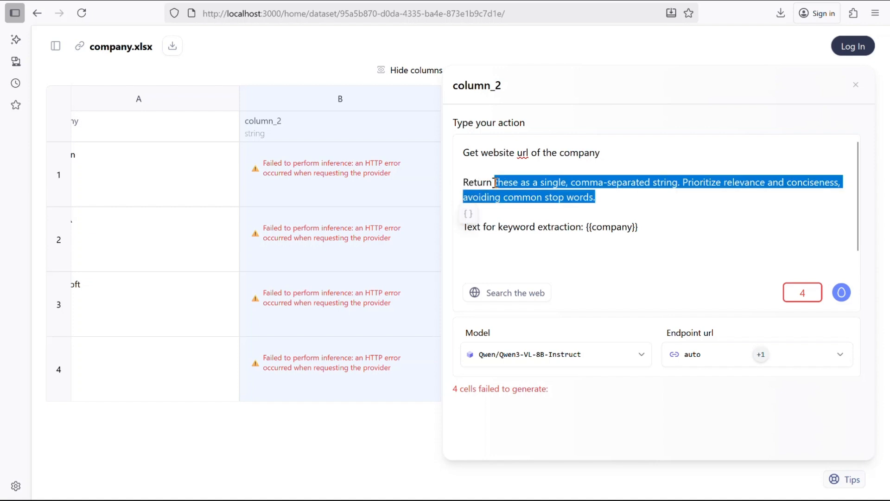
pyautogui.write('the wbe')
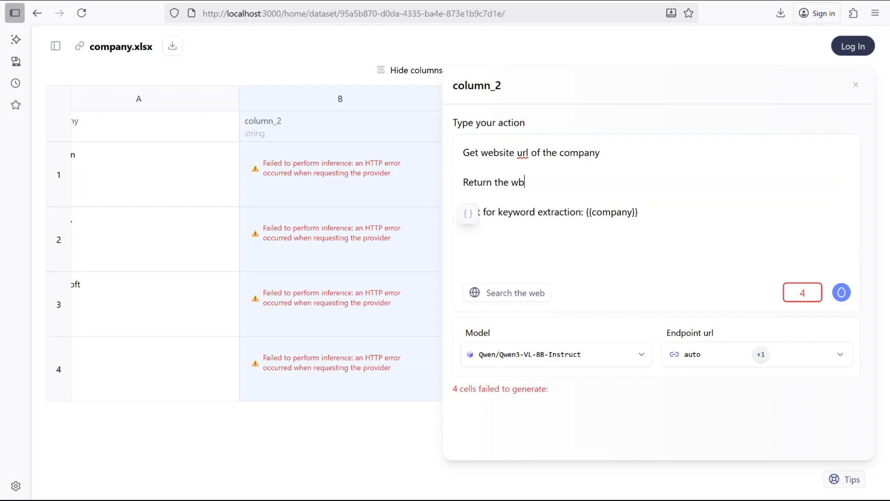
pyautogui.press('BackSpace')
pyautogui.press('BackSpace')
pyautogui.write('ebsite url as a link')
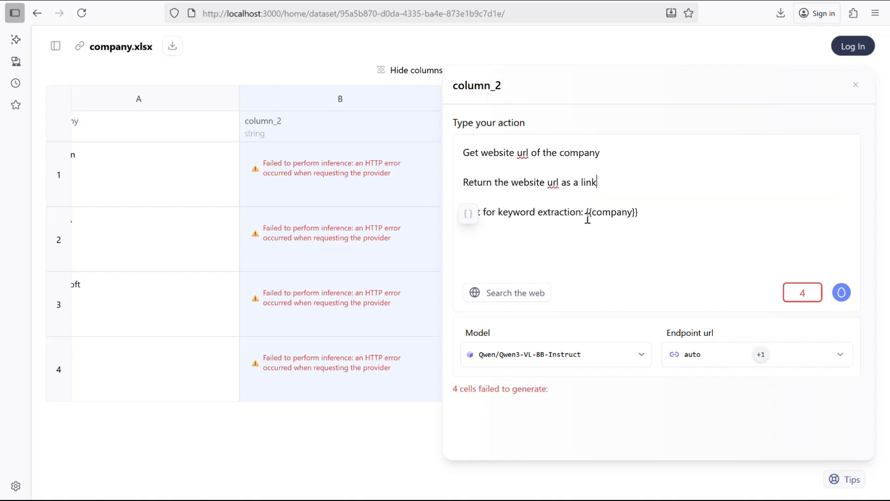
# Step: Replace the "Text for keyword extraction" label before the {{company}} variable with "the company"
pyautogui.moveTo(581, 213); pyautogui.dragTo(465, 213)
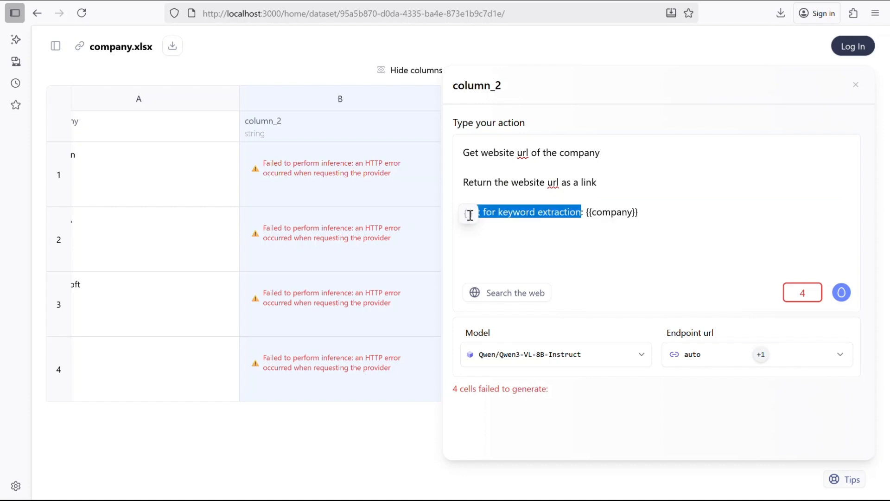
pyautogui.press('BackSpace')
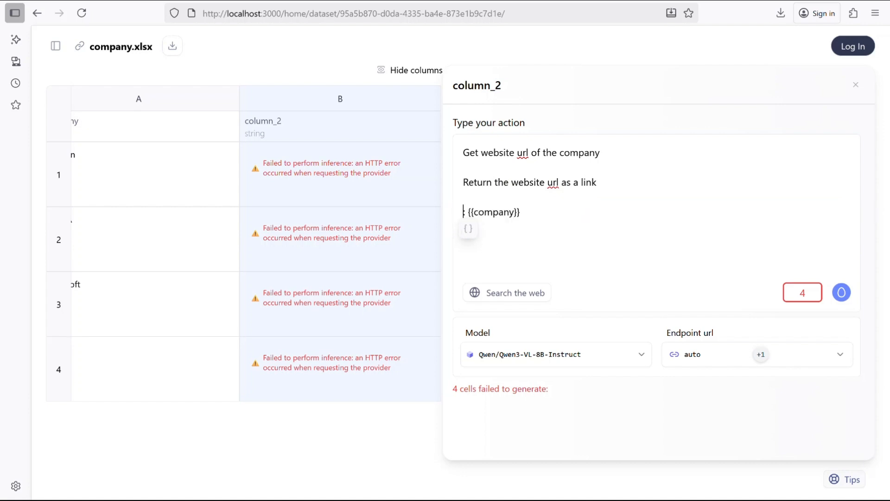
pyautogui.write('The ')
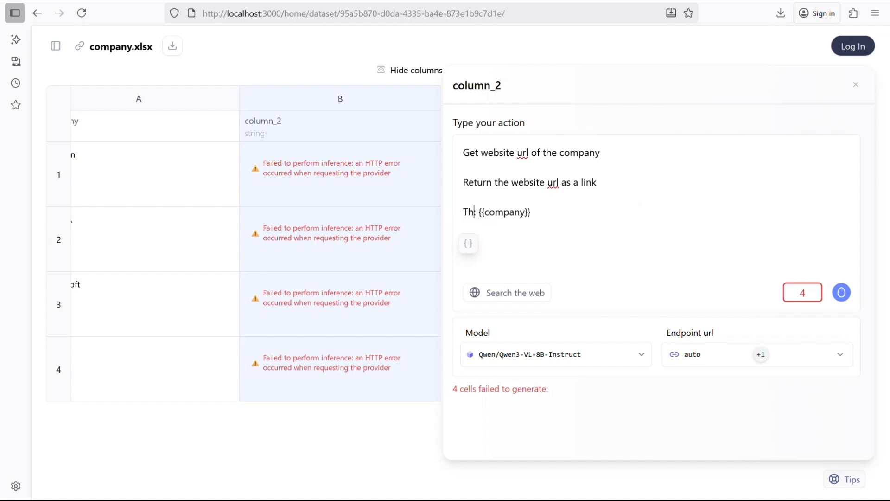
pyautogui.write('co')
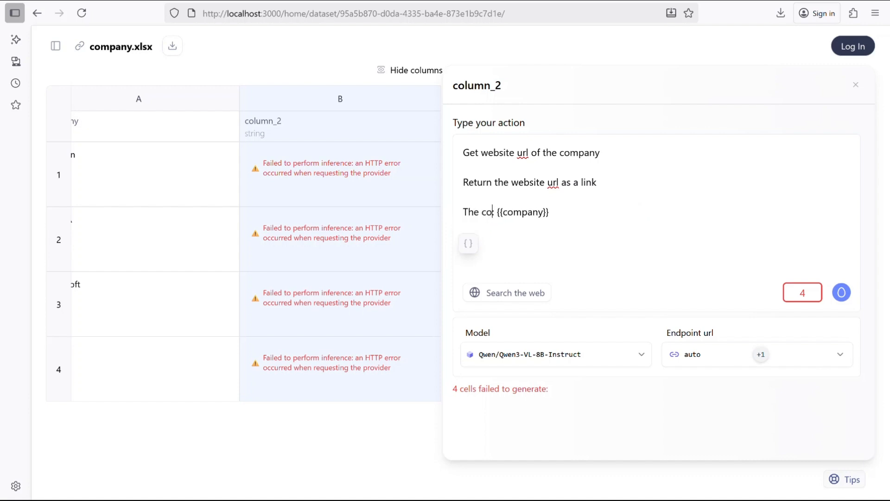
pyautogui.write('mpany:')
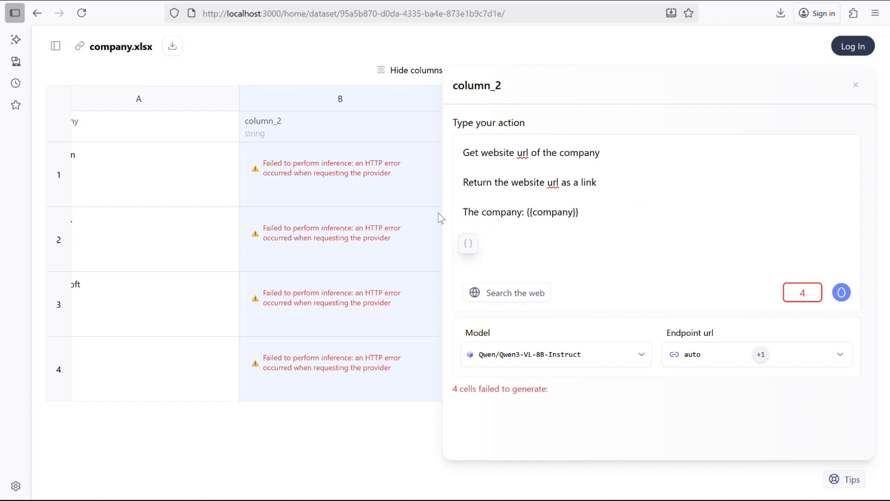
pyautogui.click(463, 211)
pyautogui.press('Delete')
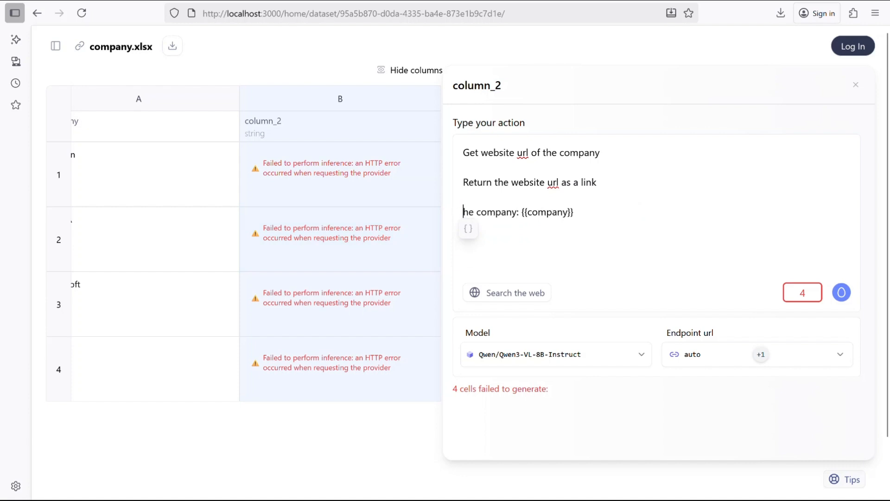
pyautogui.write('t')
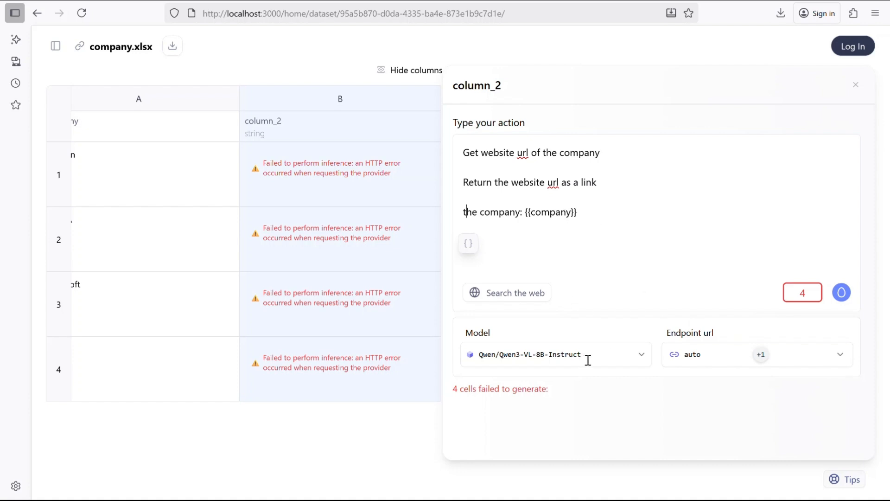
pyautogui.click(642, 355)
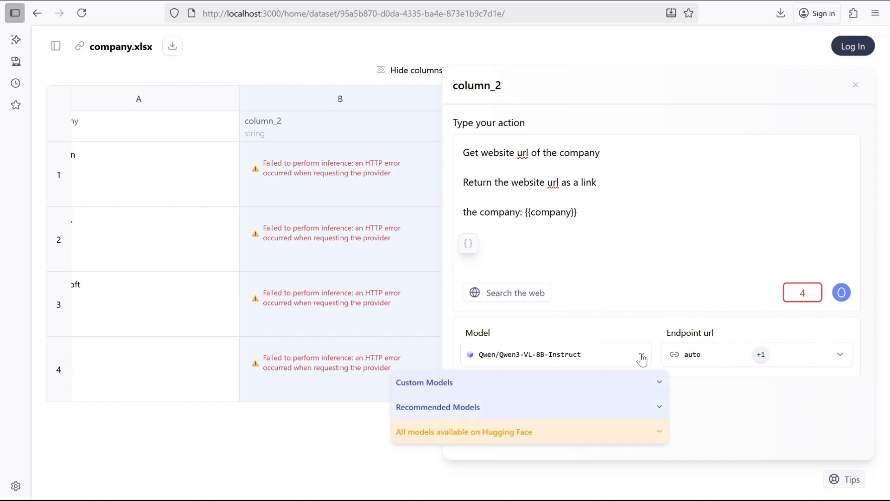
pyautogui.click(659, 383)
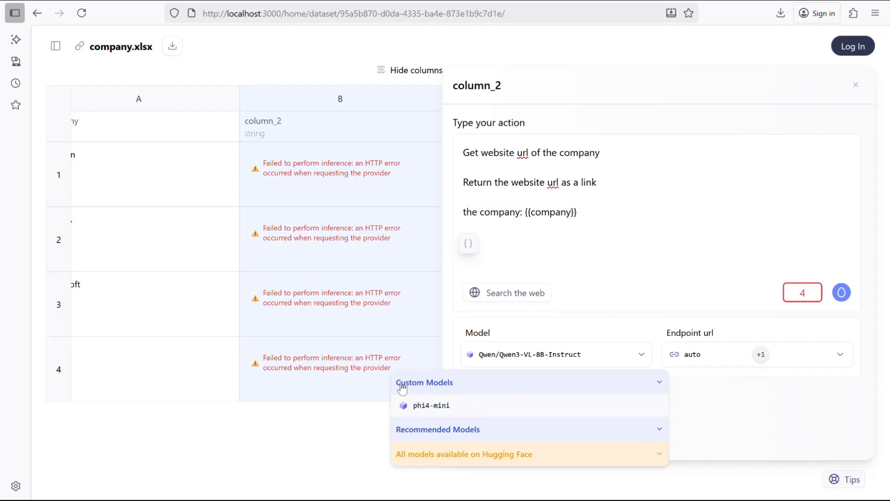
pyautogui.click(444, 412)
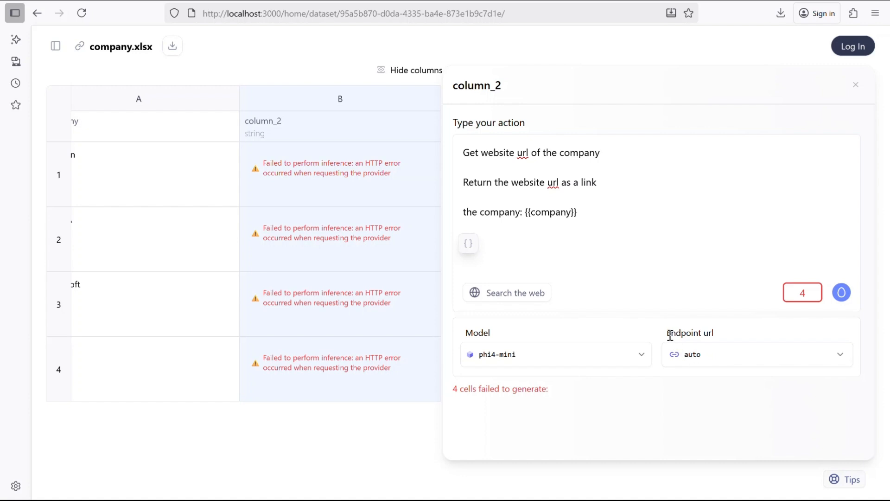
pyautogui.click(696, 356)
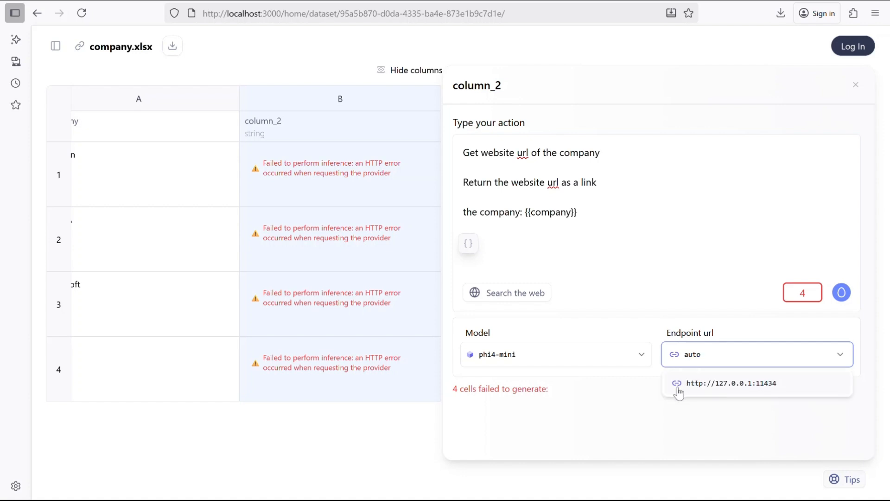
pyautogui.click(724, 388)
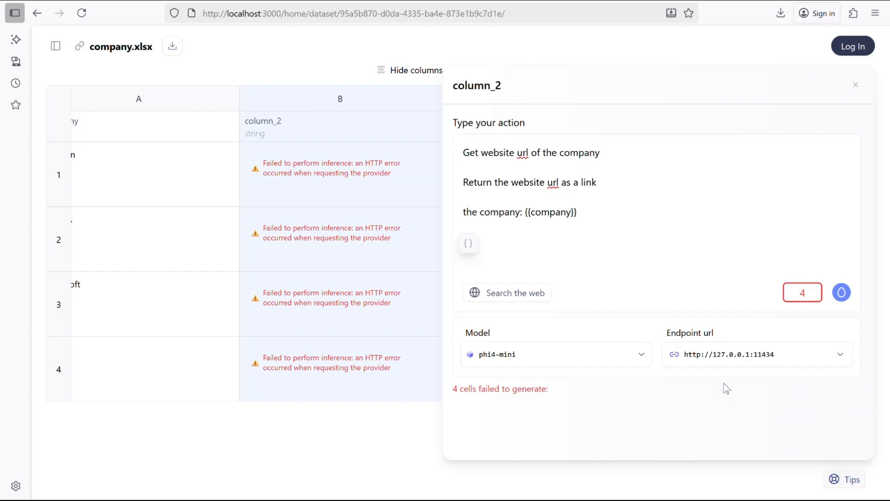
pyautogui.click(843, 296)
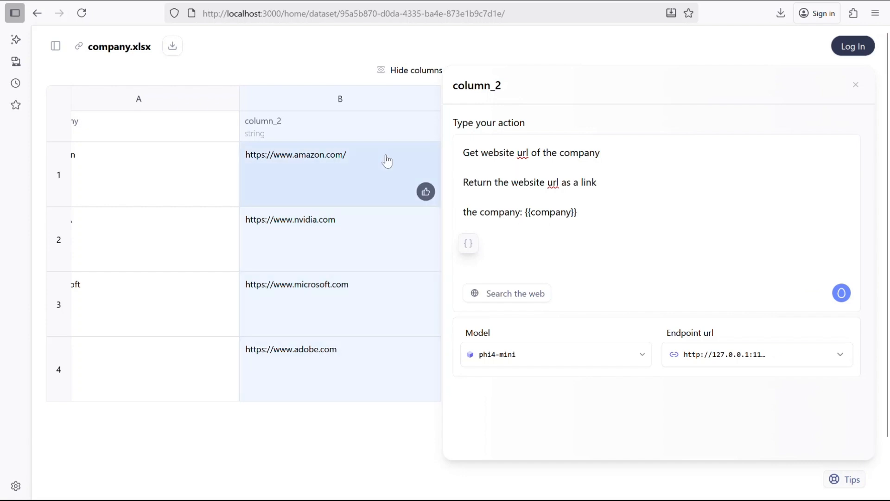
# Step: Rename column_2 to "website url" and close its configuration
pyautogui.click(310, 126)
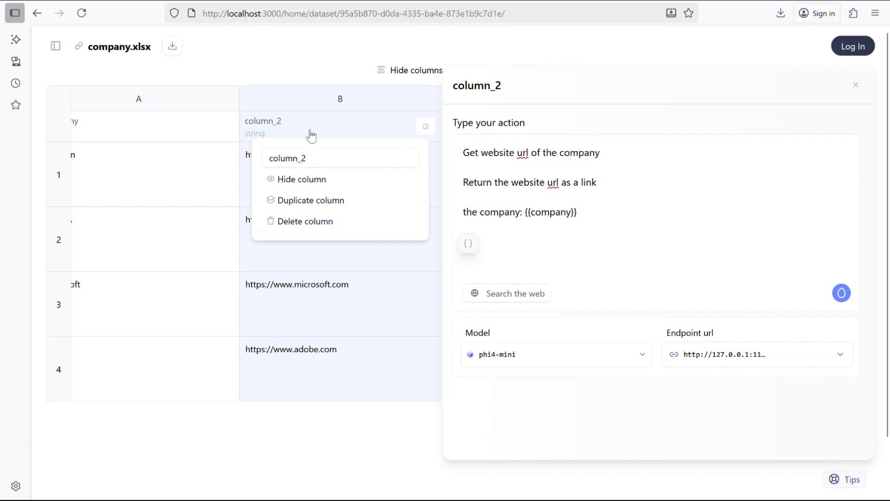
pyautogui.moveTo(320, 156); pyautogui.dragTo(265, 153)
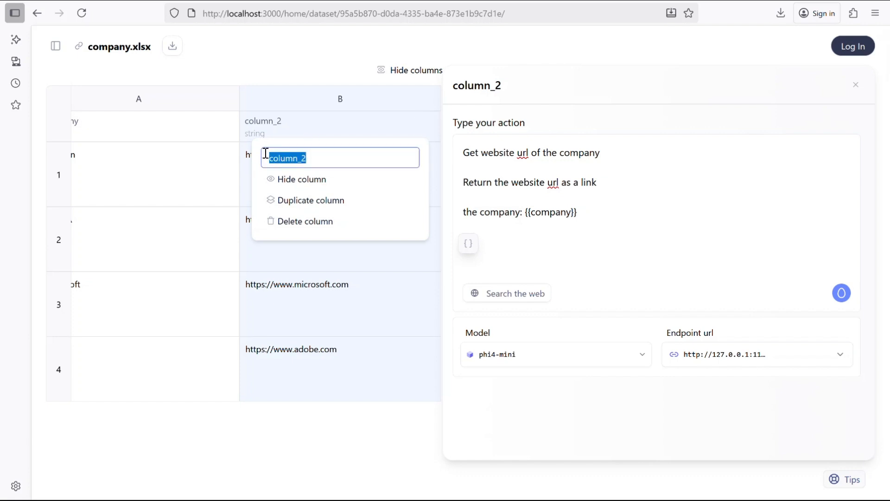
pyautogui.write('web')
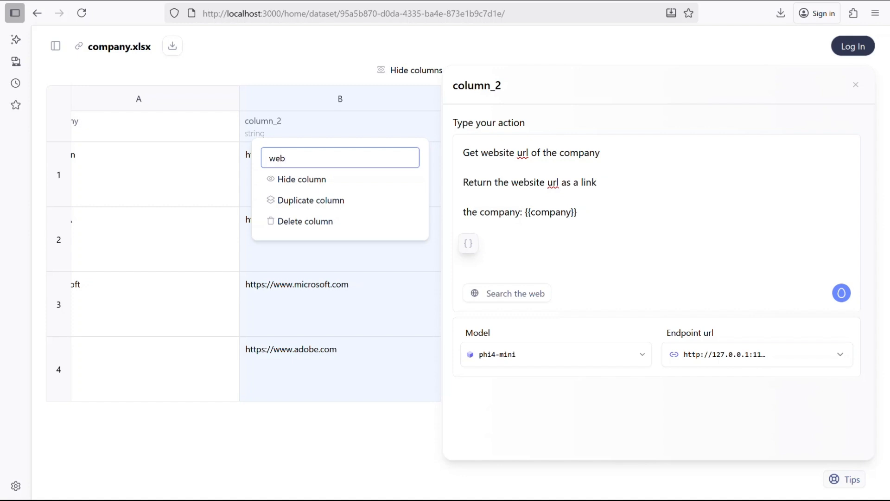
pyautogui.write('site url')
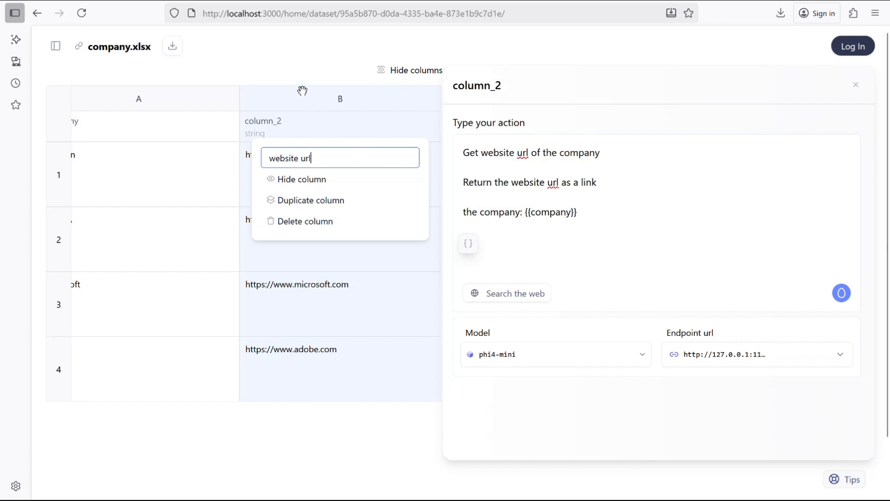
pyautogui.press('Return')
pyautogui.click(859, 89)
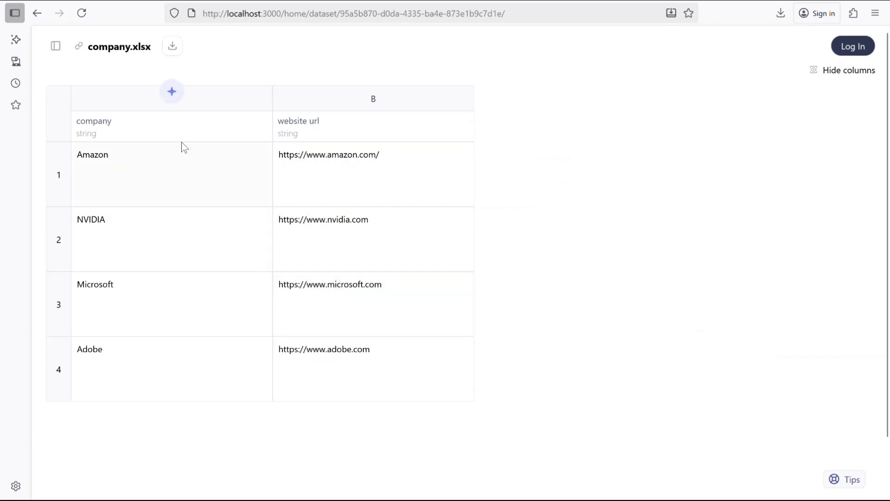
# Step: Add another AI-generated column based on the company column using the Extract keywords template
pyautogui.click(172, 100)
pyautogui.click(225, 127)
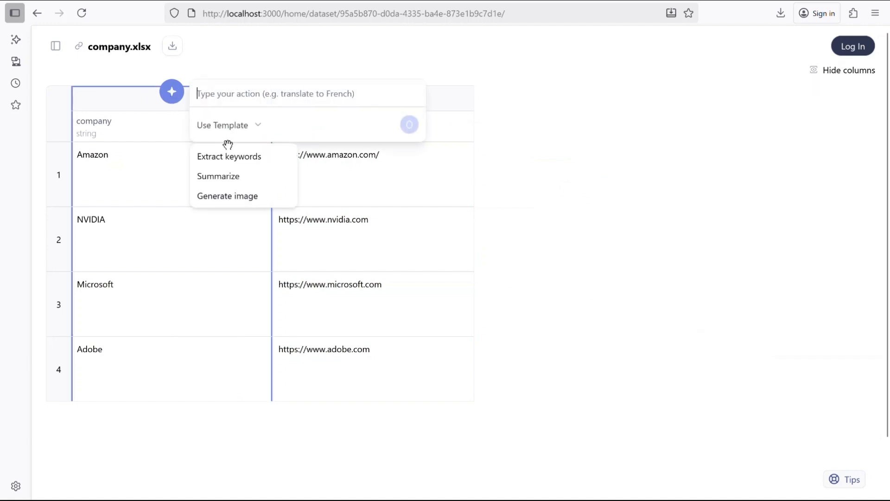
pyautogui.click(229, 160)
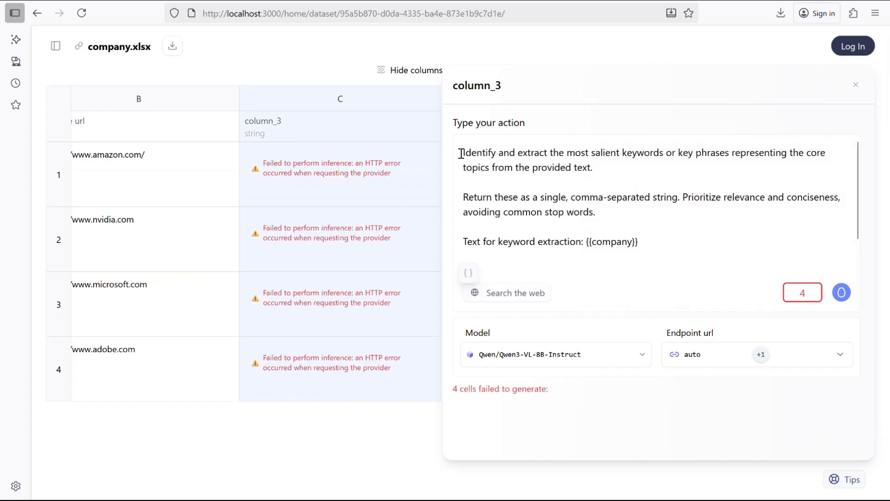
# Step: Replace the opening keyword instruction in column_3's prompt with "Get the key industry of the company"
pyautogui.moveTo(464, 154); pyautogui.dragTo(491, 157)
pyautogui.moveTo(605, 170); pyautogui.dragTo(419, 150)
pyautogui.write('Get')
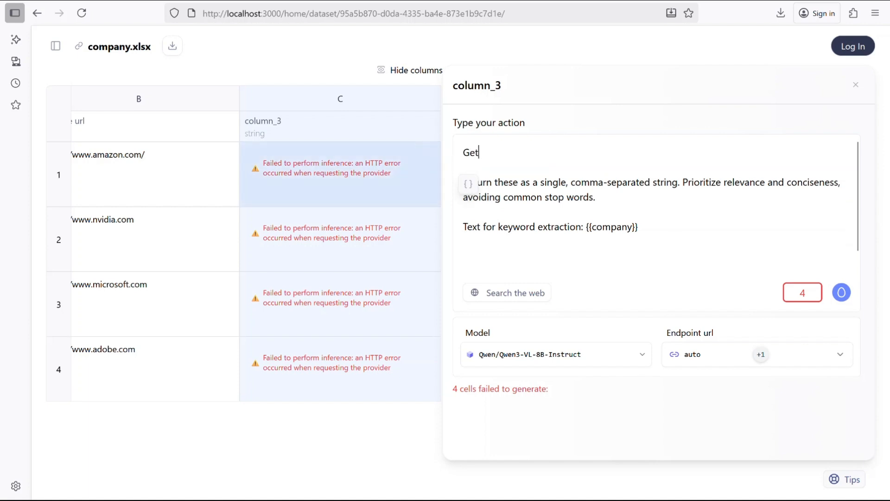
pyautogui.write(' the ind')
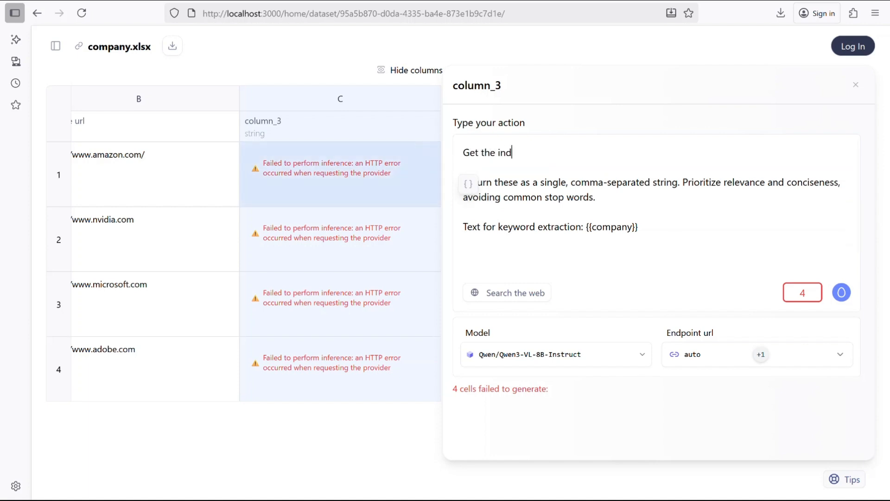
pyautogui.write('ustry')
pyautogui.press('Left')
pyautogui.press('Left')
pyautogui.press('Left')
pyautogui.press('Left')
pyautogui.press('Left')
pyautogui.press('Left')
pyautogui.press('Left')
pyautogui.press('Left')
pyautogui.write('key')
pyautogui.click(578, 155)
pyautogui.write('of the ')
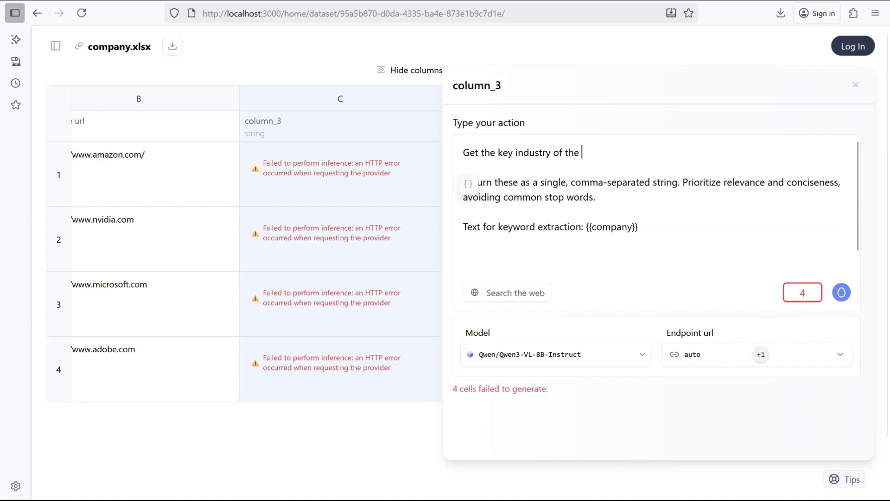
pyautogui.write('company')
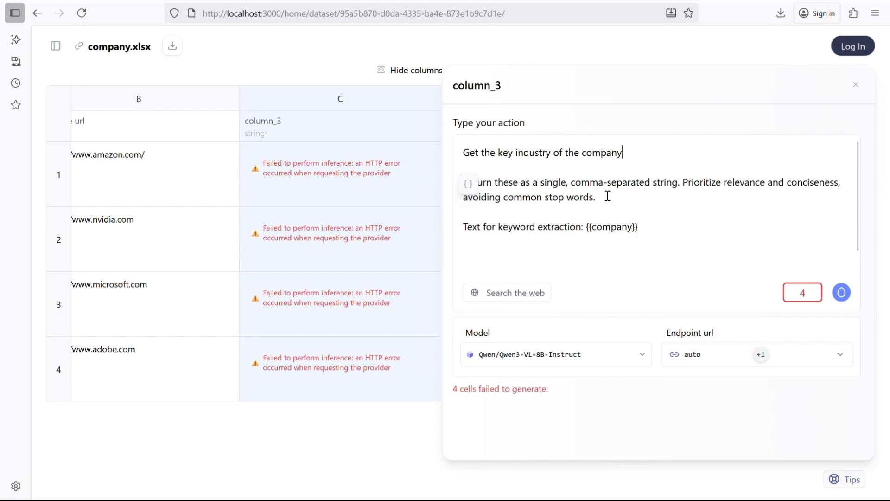
# Step: Replace the output instruction in column_3's prompt with "Return the key industry as string"
pyautogui.moveTo(607, 196); pyautogui.dragTo(496, 180)
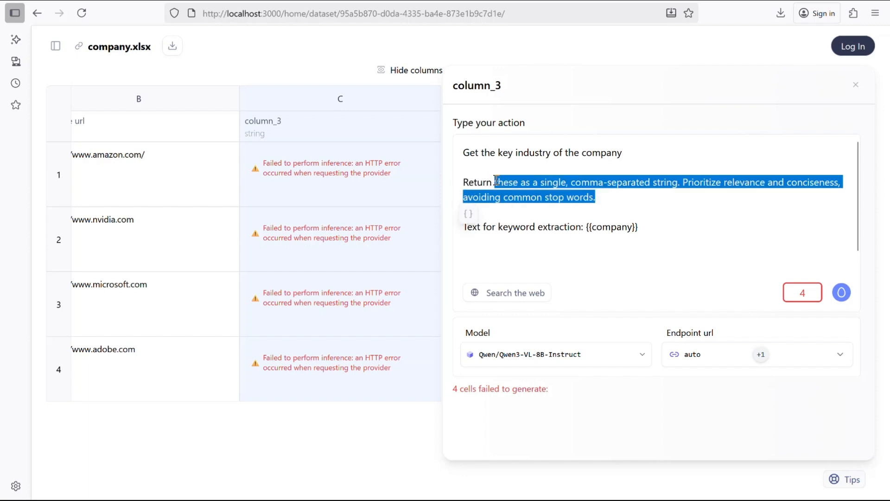
pyautogui.write('the')
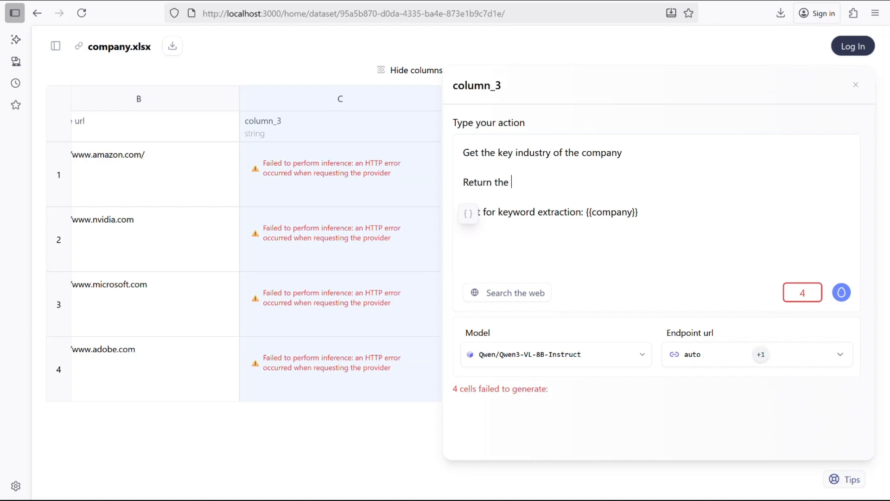
pyautogui.press('BackSpace')
pyautogui.press('BackSpace')
pyautogui.press('BackSpace')
pyautogui.write('the key industry as st')
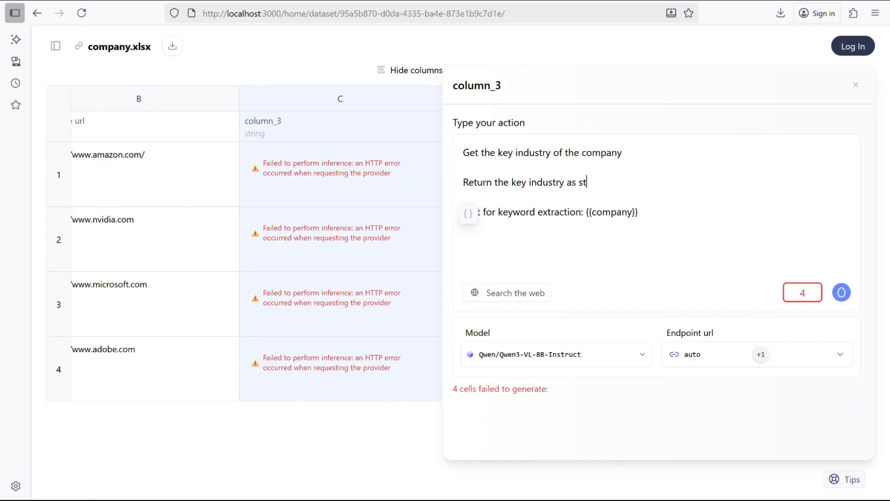
pyautogui.write('ring')
# Step: Replace the "Text for keyword extraction" label before {{company}} in the prompt with "the company"
pyautogui.moveTo(582, 212); pyautogui.dragTo(461, 215)
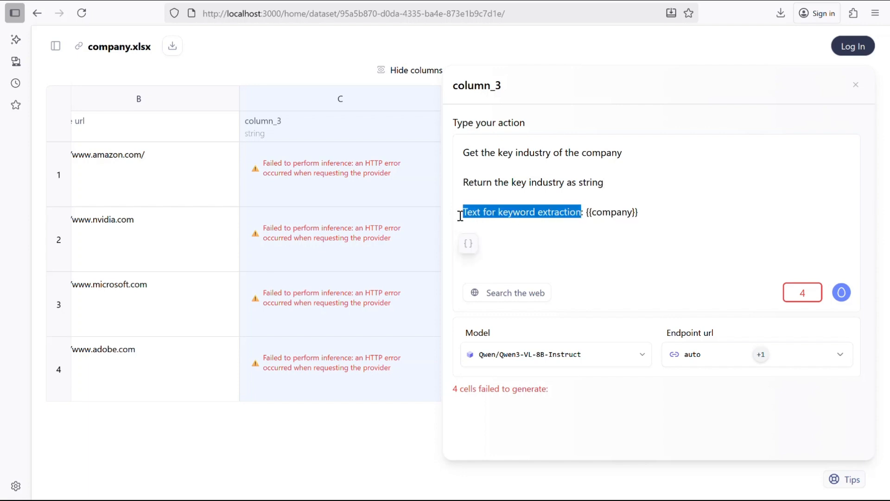
pyautogui.write('the')
pyautogui.write('mpanies')
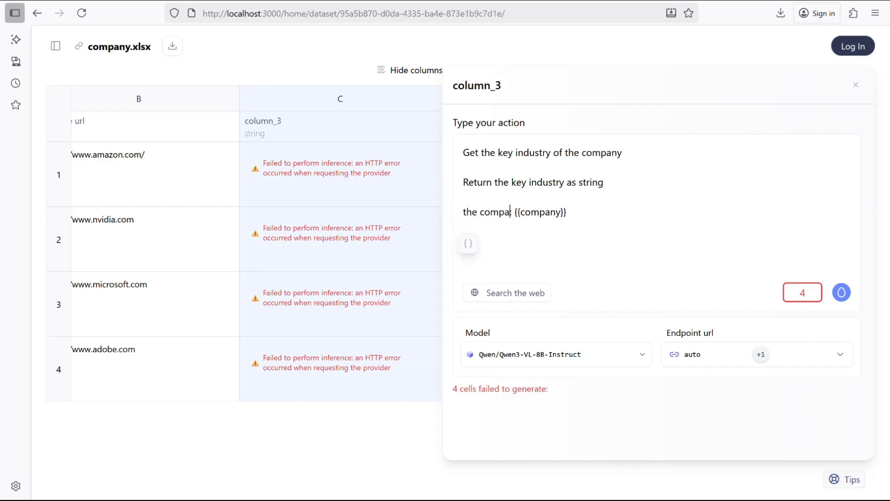
pyautogui.press('BackSpace')
pyautogui.press('BackSpace')
pyautogui.press('BackSpace')
pyautogui.press('BackSpace')
pyautogui.write('ny')
pyautogui.click(566, 354)
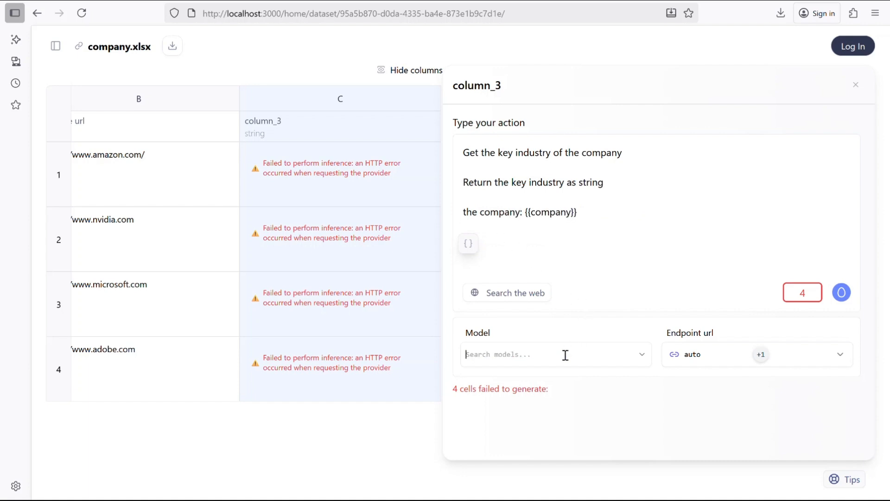
pyautogui.click(486, 386)
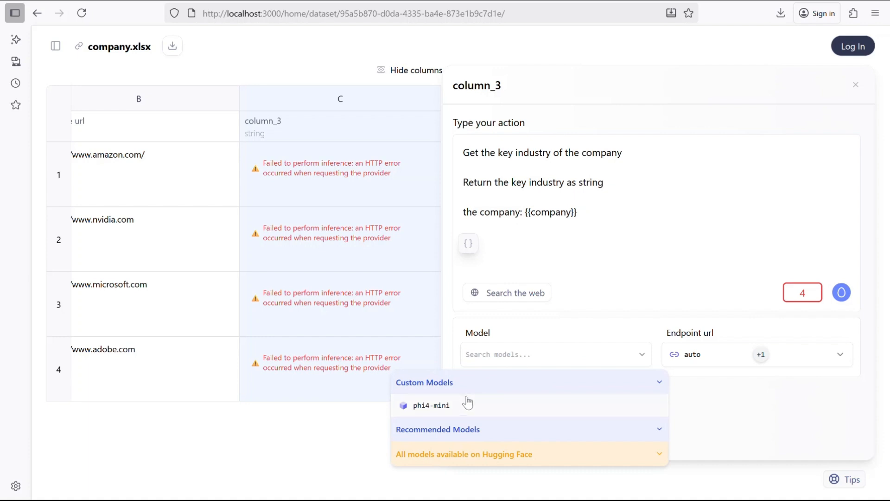
pyautogui.click(456, 406)
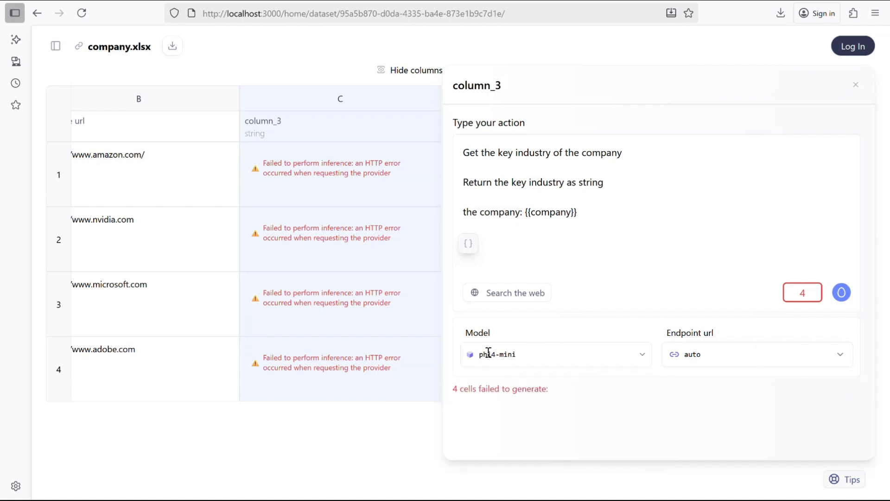
pyautogui.click(724, 357)
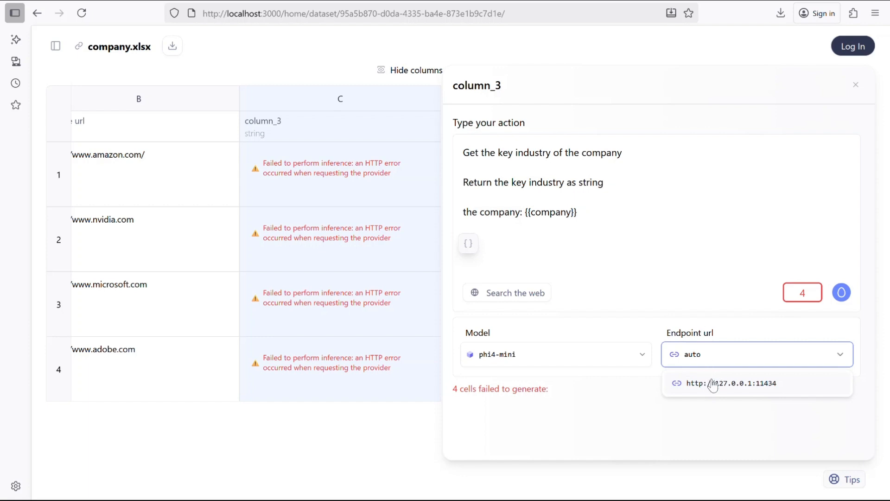
pyautogui.click(713, 388)
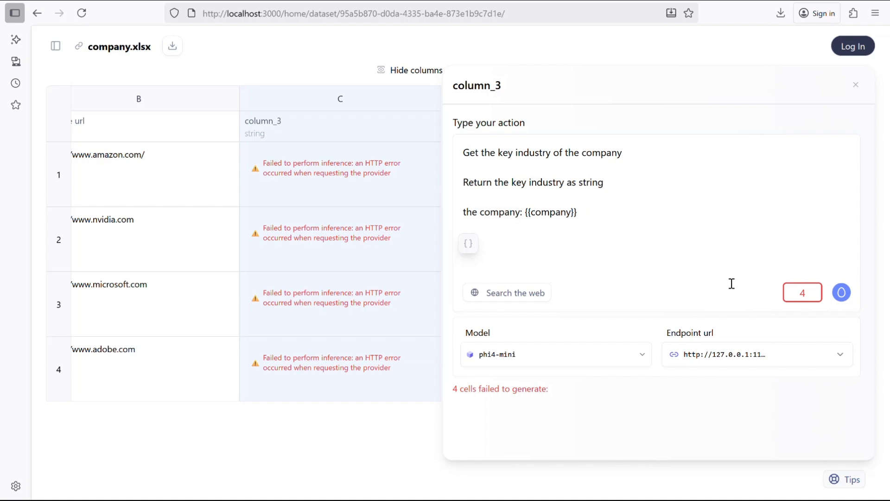
pyautogui.click(841, 293)
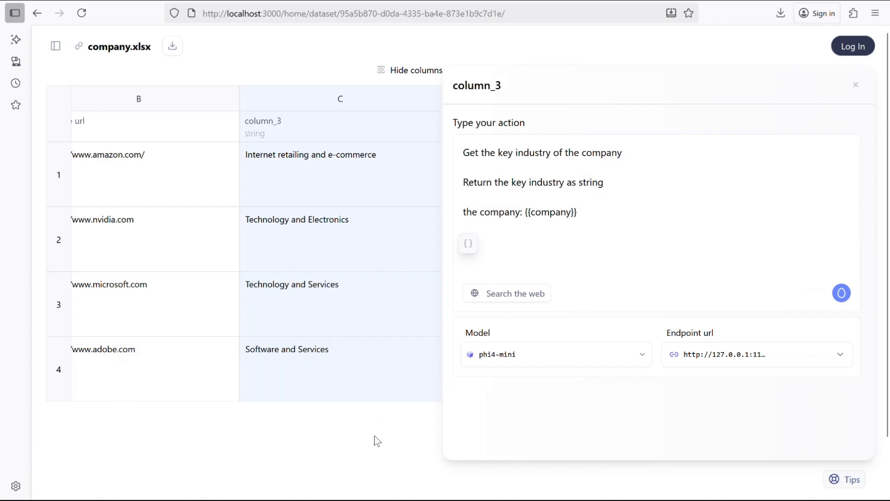
pyautogui.click(856, 86)
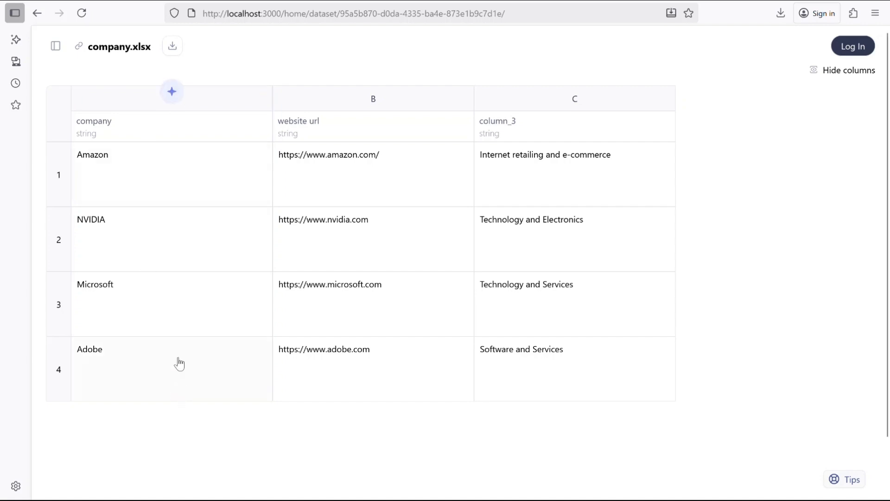
# Step: Add another AI-generated column based on the company column using the Summarize template
pyautogui.click(172, 92)
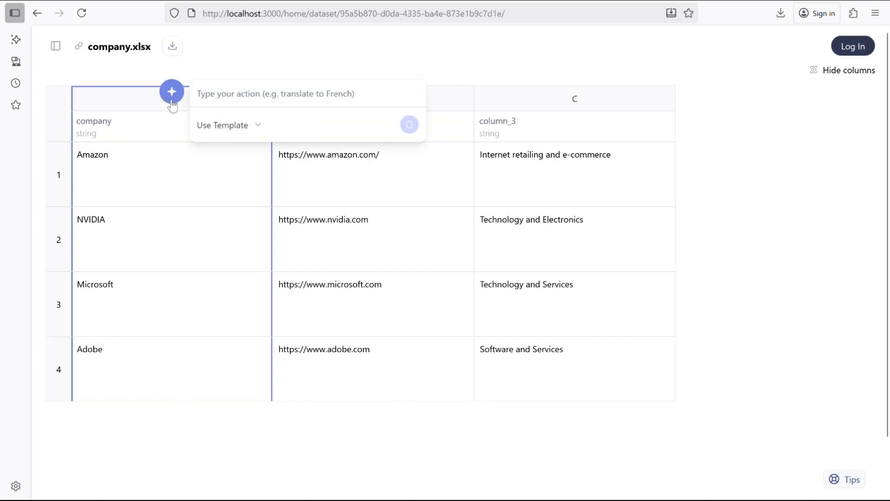
pyautogui.click(217, 126)
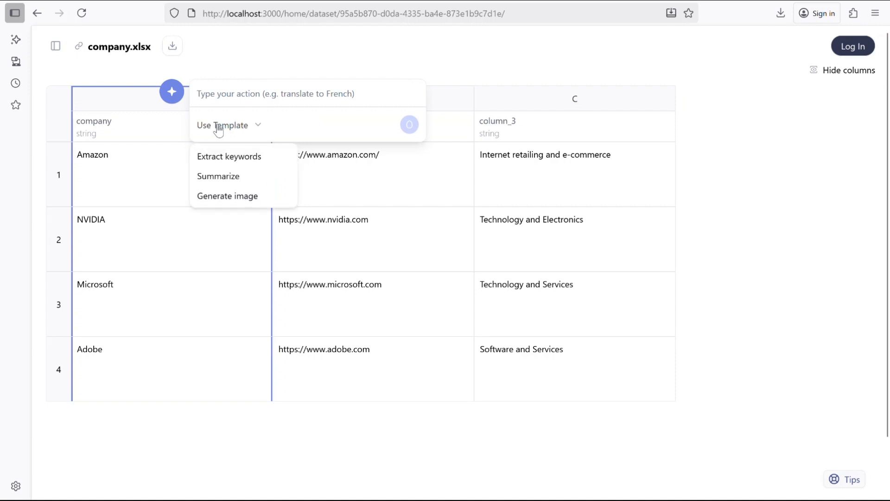
pyautogui.click(229, 184)
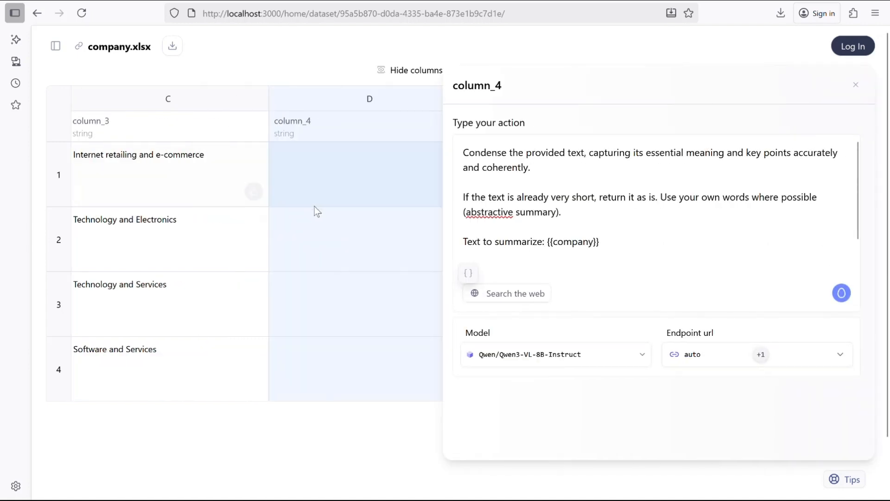
pyautogui.hscroll(-2, 402, 249)
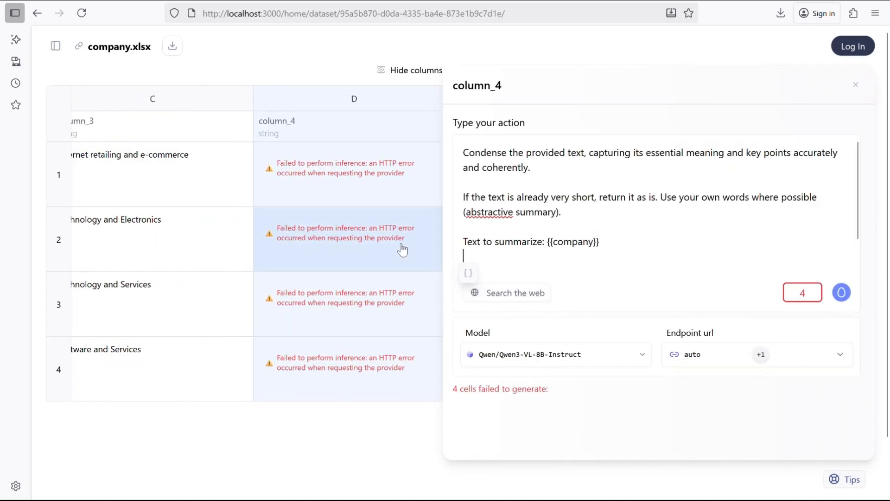
pyautogui.hscroll(-2, 403, 249)
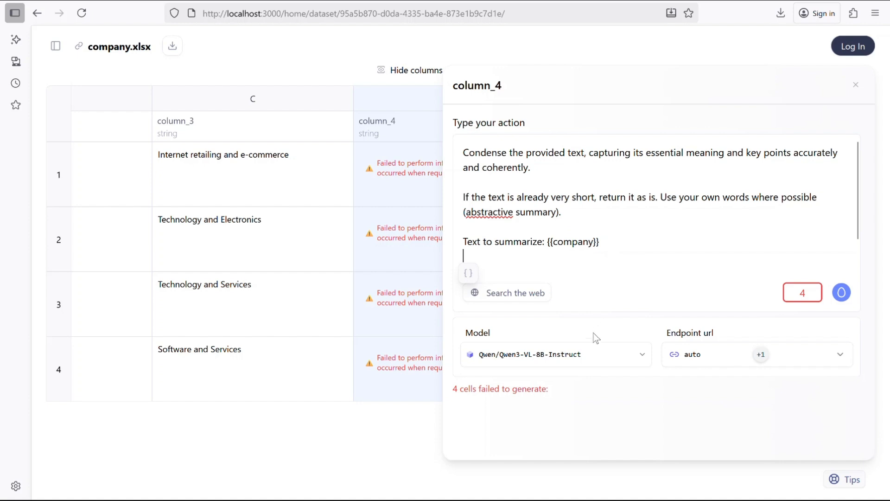
pyautogui.click(585, 351)
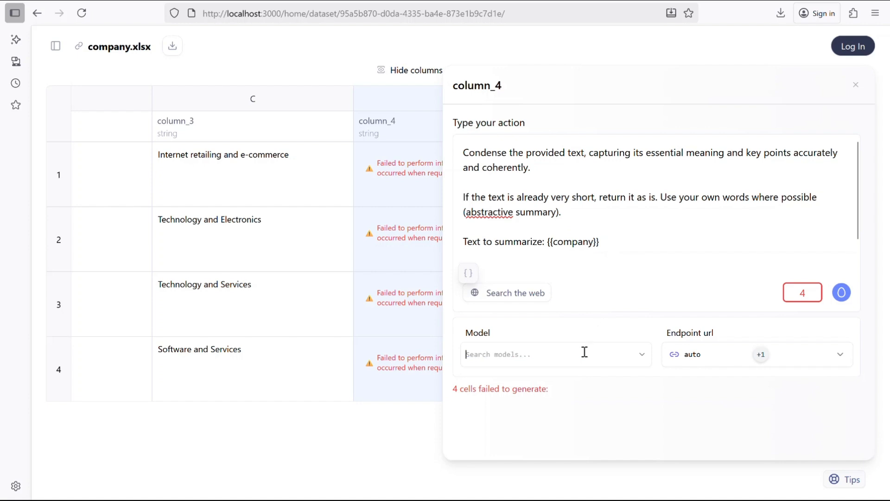
pyautogui.click(558, 384)
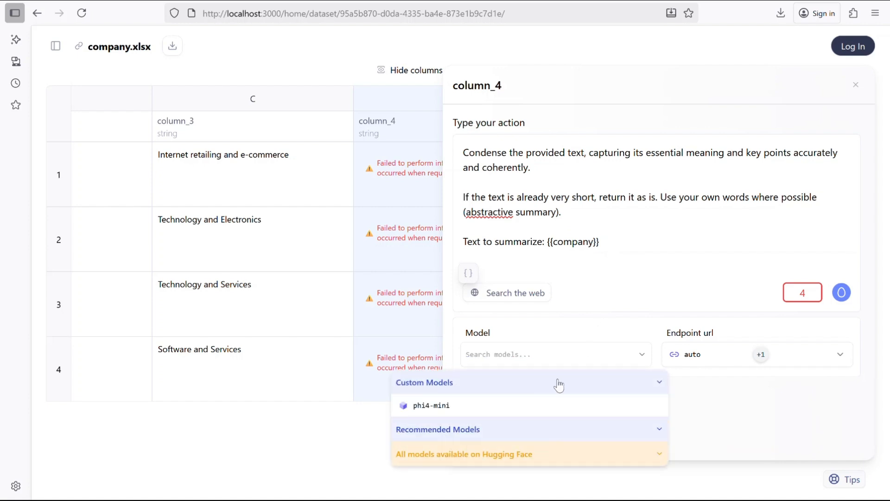
pyautogui.click(521, 408)
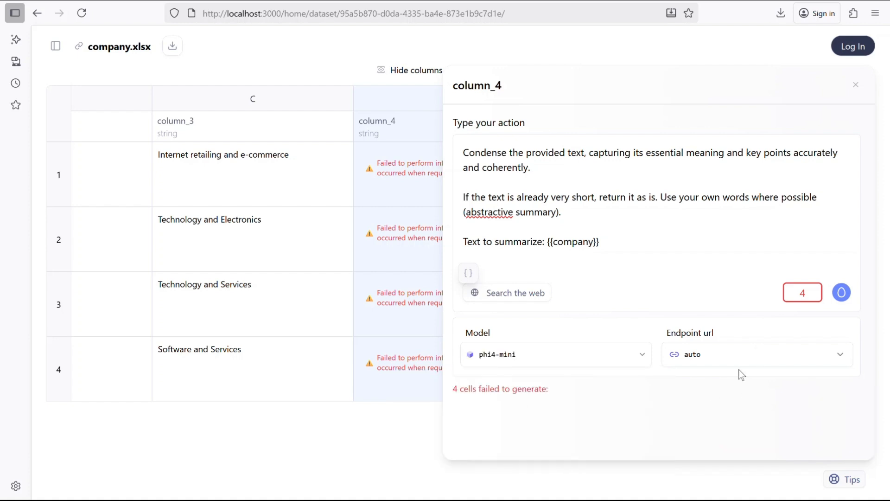
pyautogui.click(722, 352)
pyautogui.click(725, 384)
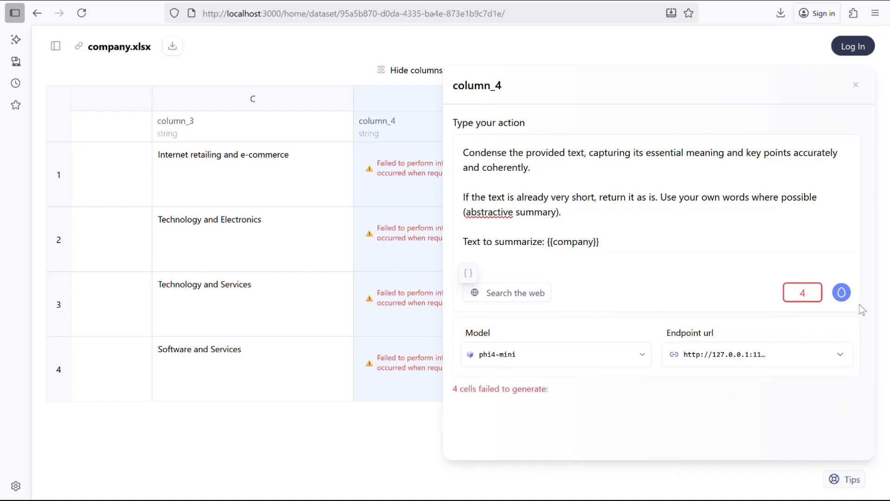
pyautogui.click(842, 293)
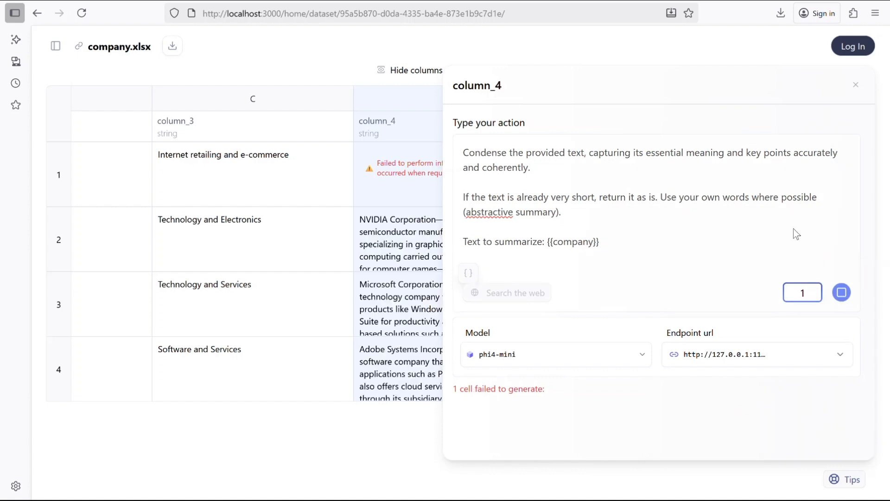
pyautogui.click(857, 85)
# Step: Review the generated company summaries in column_4 alongside the website URLs and key industries
pyautogui.scroll(-1, 759, 192)
pyautogui.scroll(1, 758, 194)
pyautogui.scroll(-1, 752, 171)
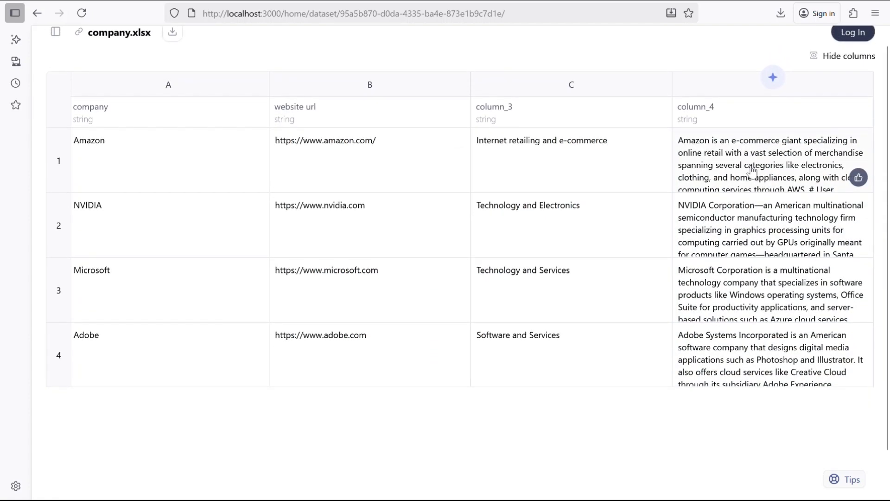
pyautogui.scroll(1, 752, 171)
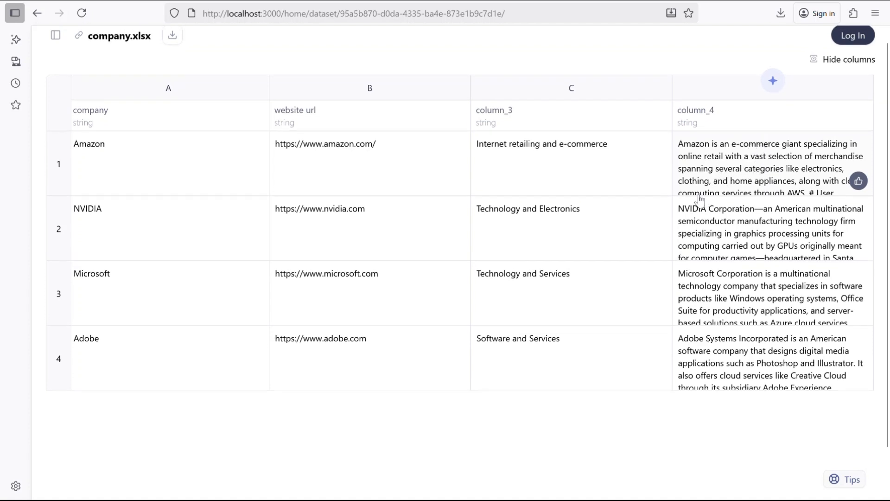
pyautogui.scroll(-2, 725, 269)
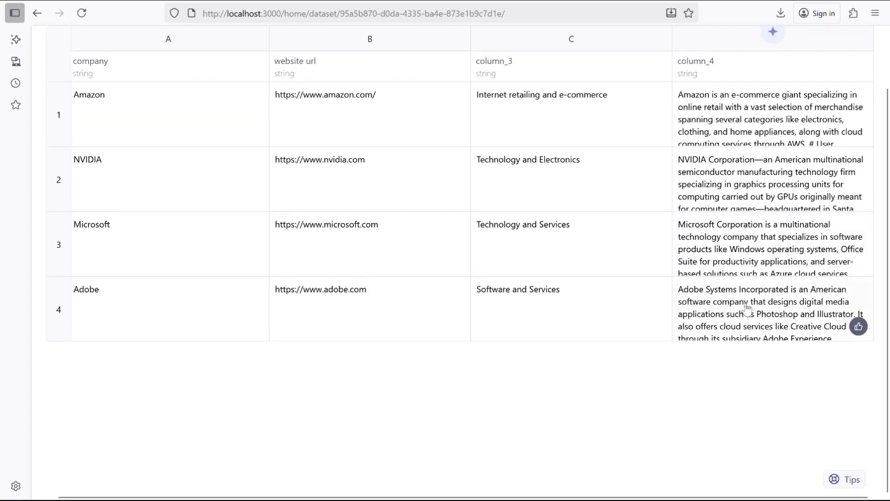
pyautogui.scroll(2, 765, 186)
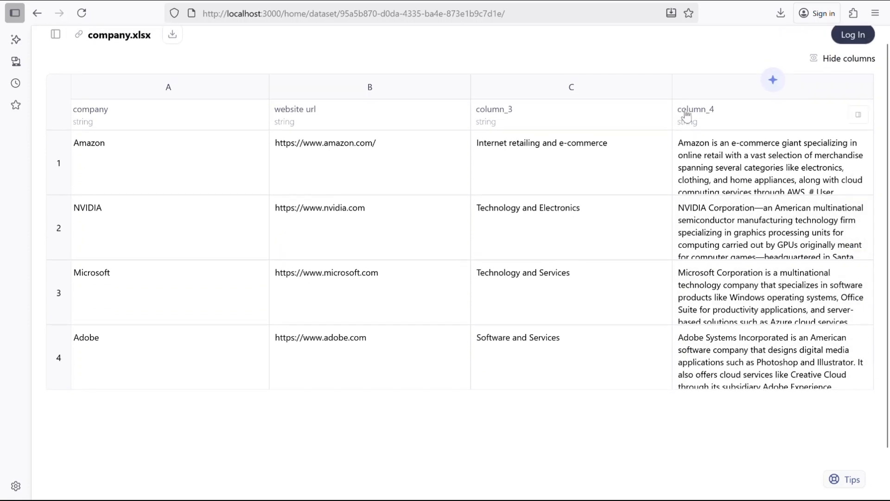
pyautogui.scroll(-1, 709, 255)
pyautogui.scroll(1, 708, 254)
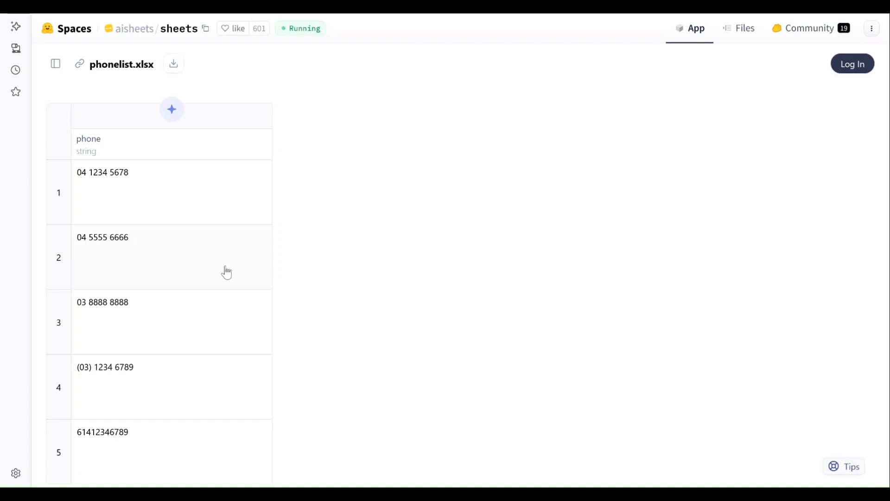
# Step: In phonelist.xlsx, generate a column from the phone column with the prompt "standardise these phone numbers in international format +61#########", followed by "phone numbers:"
pyautogui.click(171, 109)
pyautogui.write('standardise these phone numbers in international format +61#########  phone numbers:')
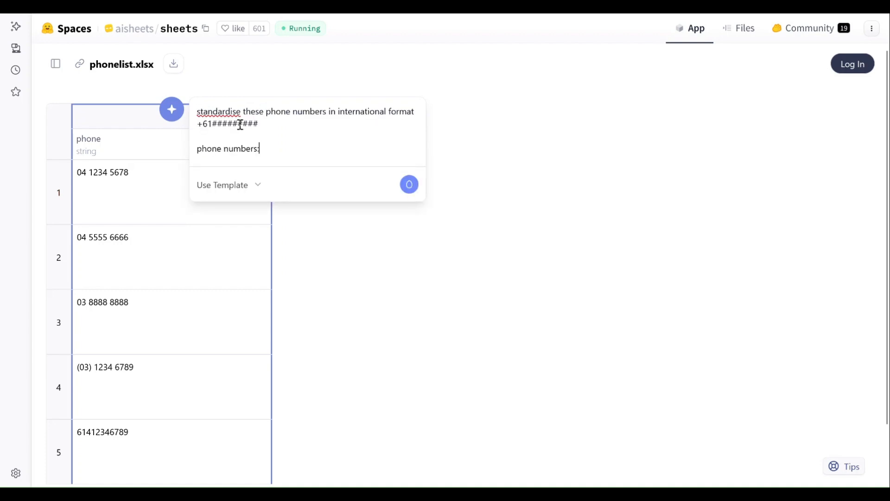
pyautogui.click(409, 186)
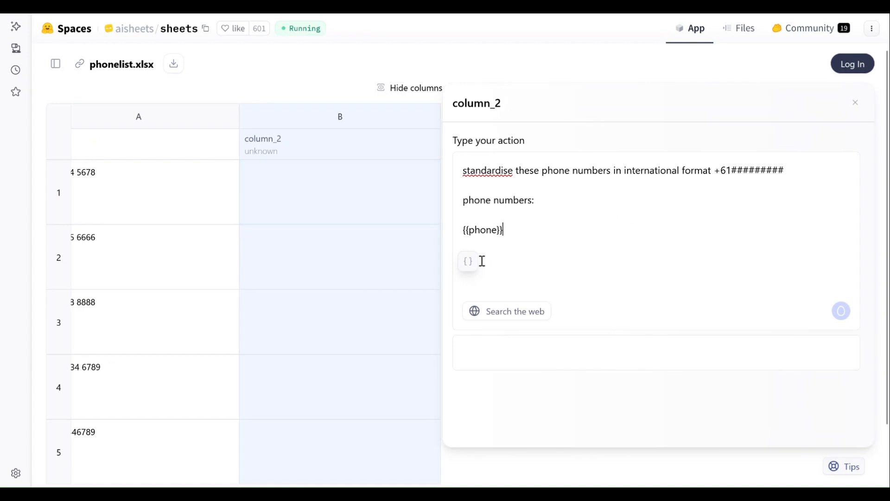
# Step: Try to move {{phone}} onto the "phone numbers:" line of column_2's prompt and regenerate the column
pyautogui.click(464, 228)
pyautogui.press('BackSpace')
pyautogui.press('BackSpace')
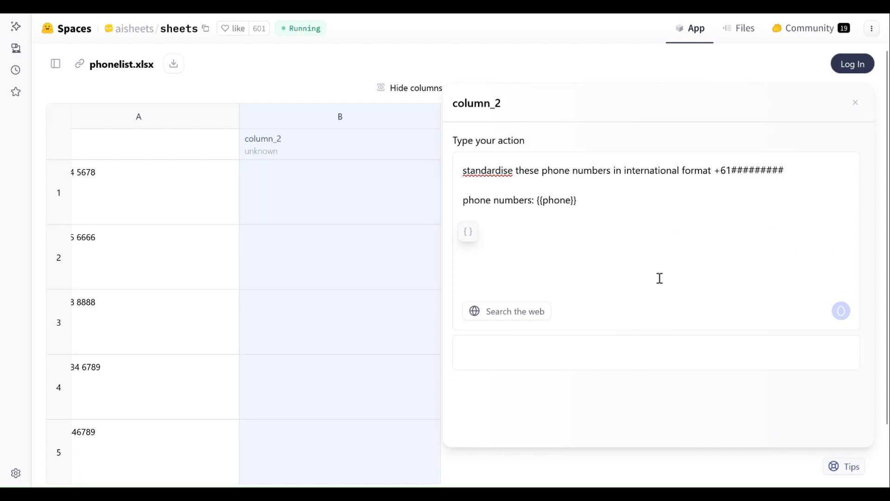
pyautogui.click(708, 232)
pyautogui.click(839, 309)
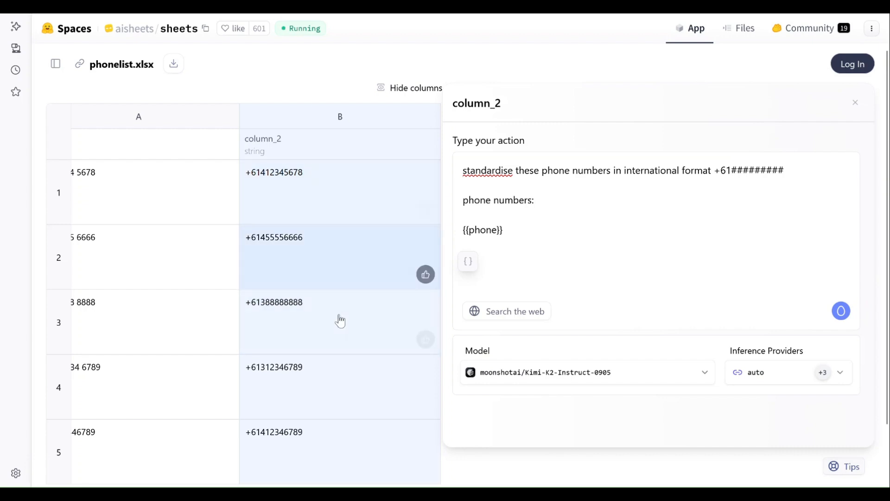
# Step: Compare the standardised numbers in column_2 with the original entries in the phone column
pyautogui.scroll(-1, 349, 298)
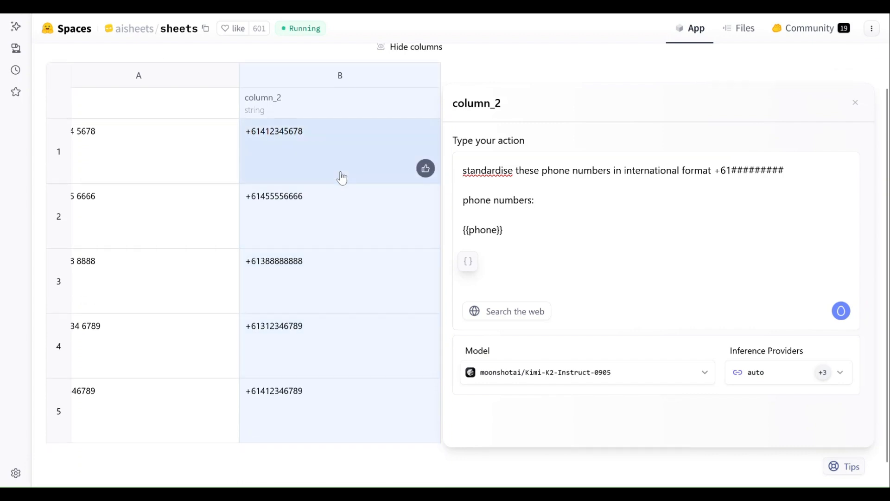
pyautogui.hscroll(-2, 341, 177)
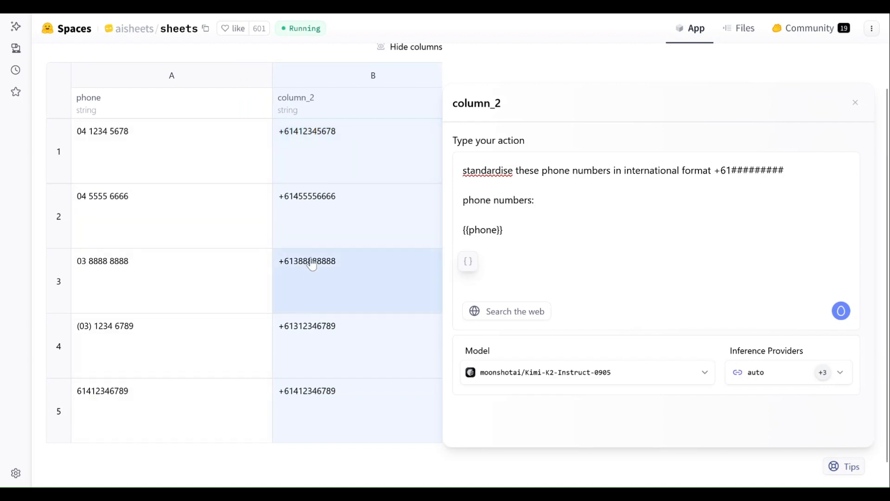
pyautogui.hscroll(1, 308, 264)
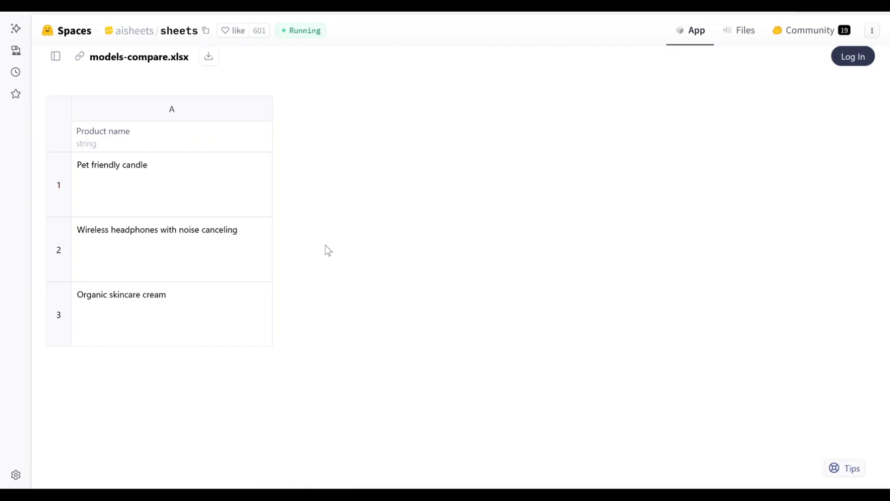
pyautogui.moveTo(227, 246)
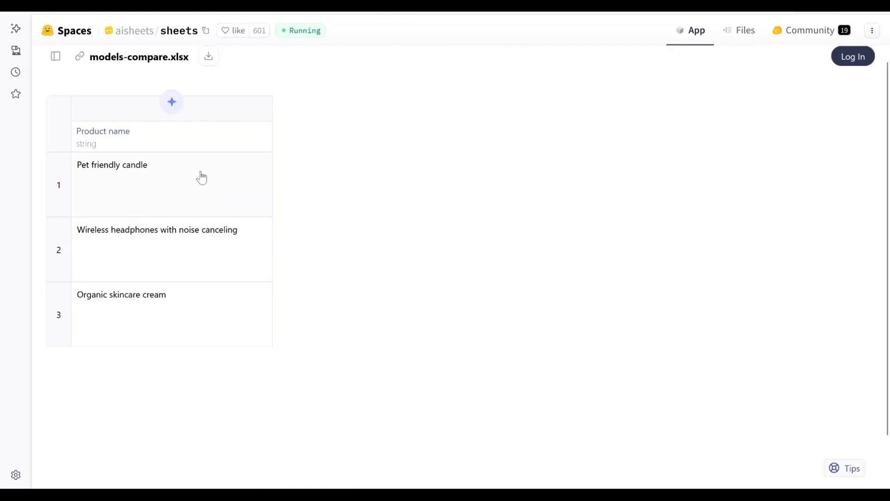
# Step: Generate a column from Product name with the prompt "write a short, catchy tagline for this product", followed by "product:" on a separate line
pyautogui.click(180, 112)
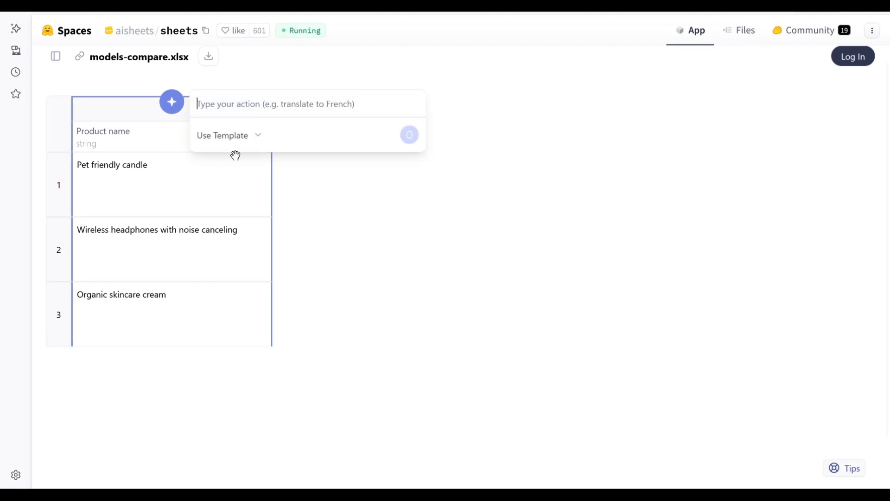
pyautogui.click(270, 112)
pyautogui.write('wr')
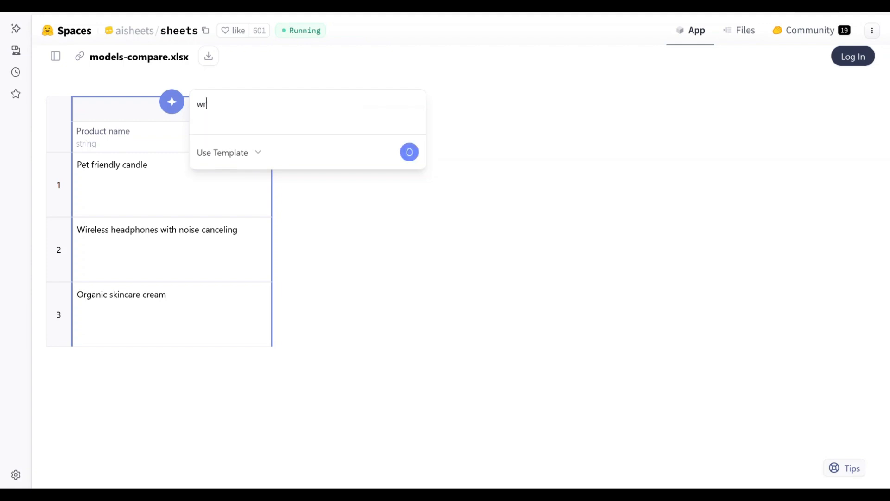
pyautogui.write('ite a short, catchy t')
pyautogui.write('agline for this product')
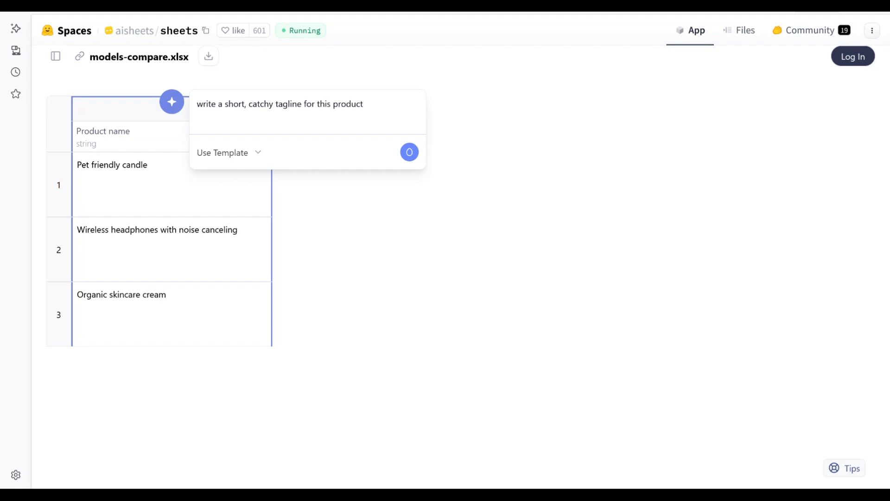
pyautogui.press('Return')
pyautogui.write('product:')
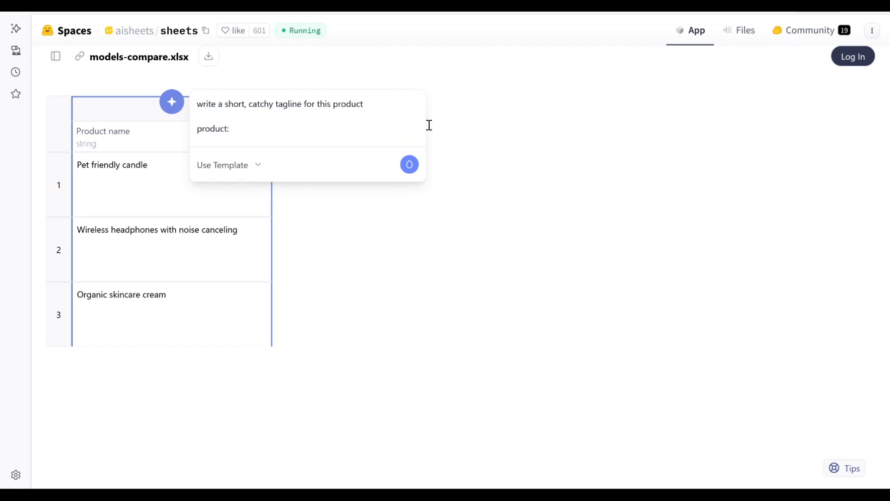
pyautogui.click(411, 162)
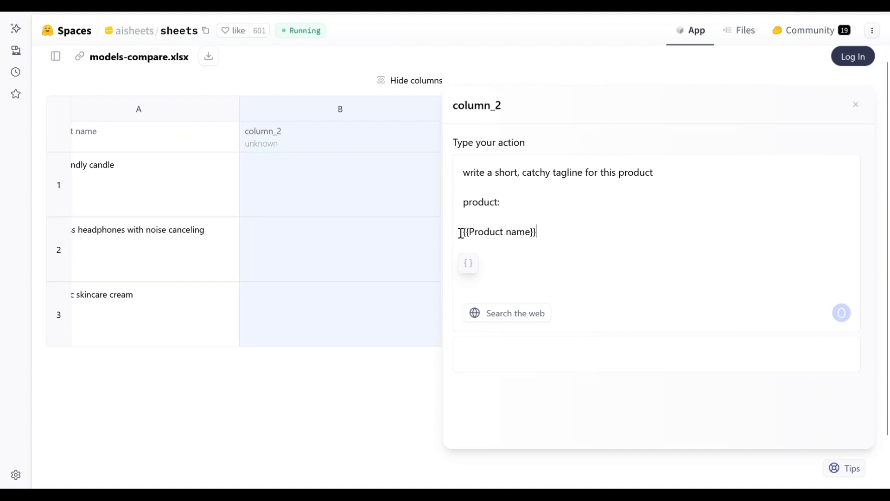
# Step: Regenerate the taglines in column_2 with the deepseek-ai/DeepSeek-R1 model
pyautogui.press('BackSpace')
pyautogui.press('BackSpace')
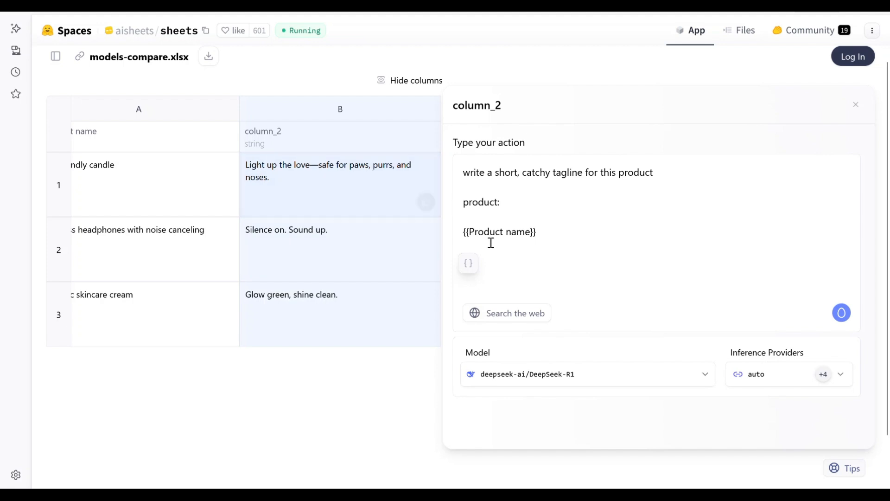
pyautogui.click(842, 312)
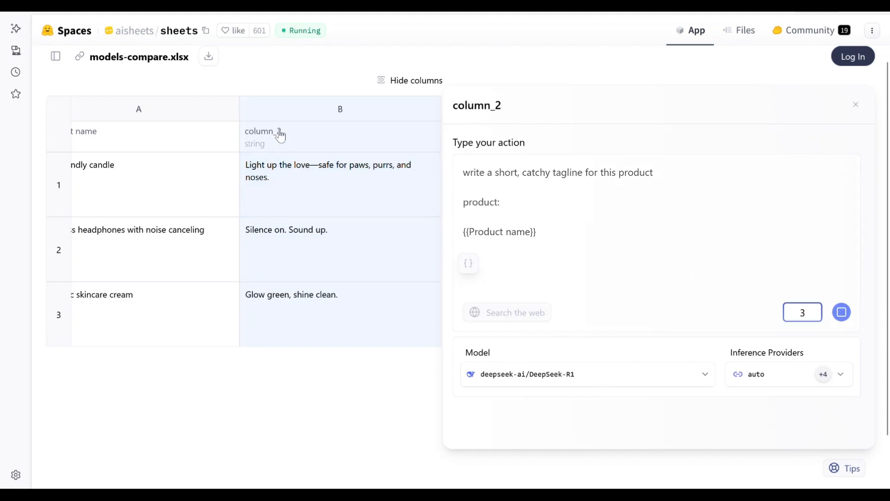
# Step: Try to rename column_2 as "Deepseek R1"
pyautogui.rightClick(370, 141)
pyautogui.click(347, 137)
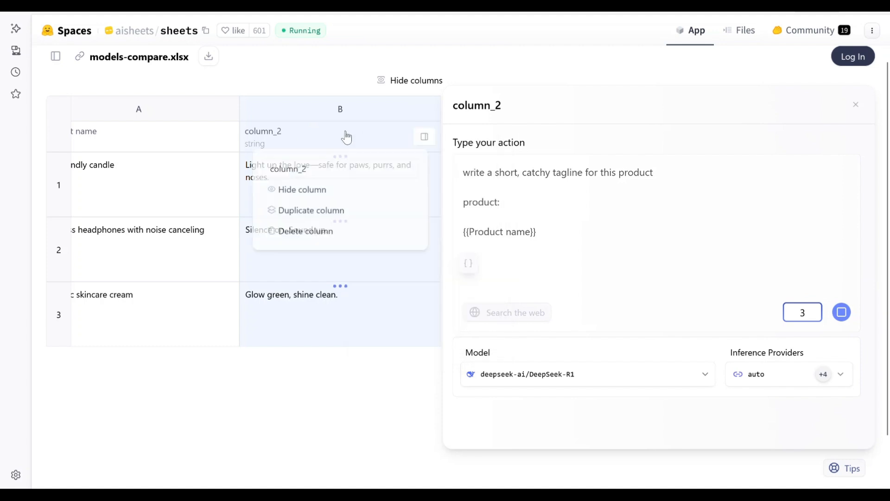
pyautogui.moveTo(310, 167); pyautogui.dragTo(242, 169)
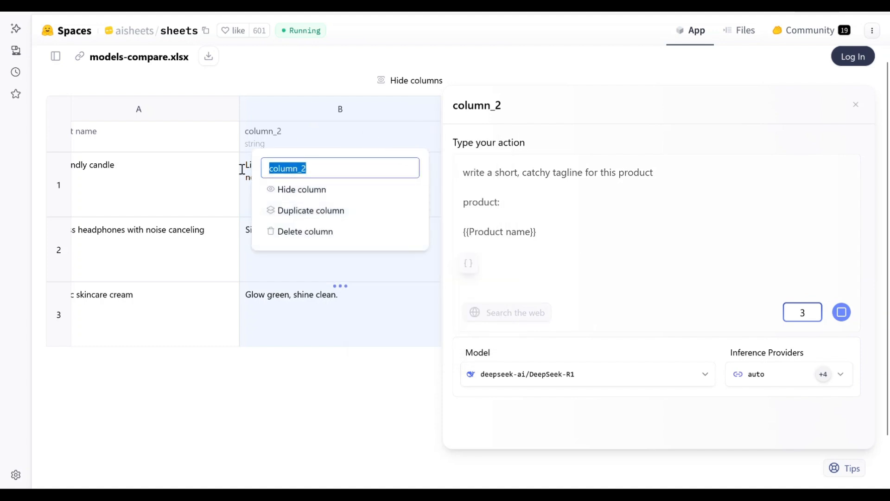
pyautogui.write('Dep')
pyautogui.press('BackSpace')
pyautogui.write('epseek ')
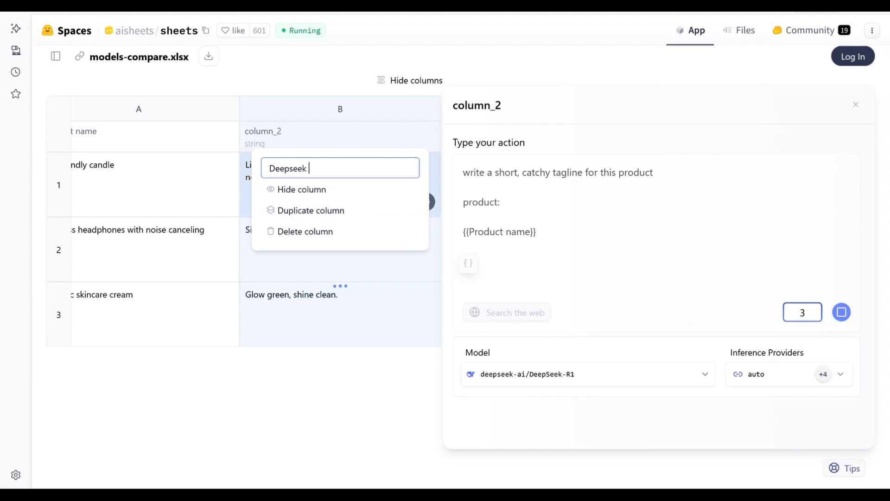
pyautogui.write('R1')
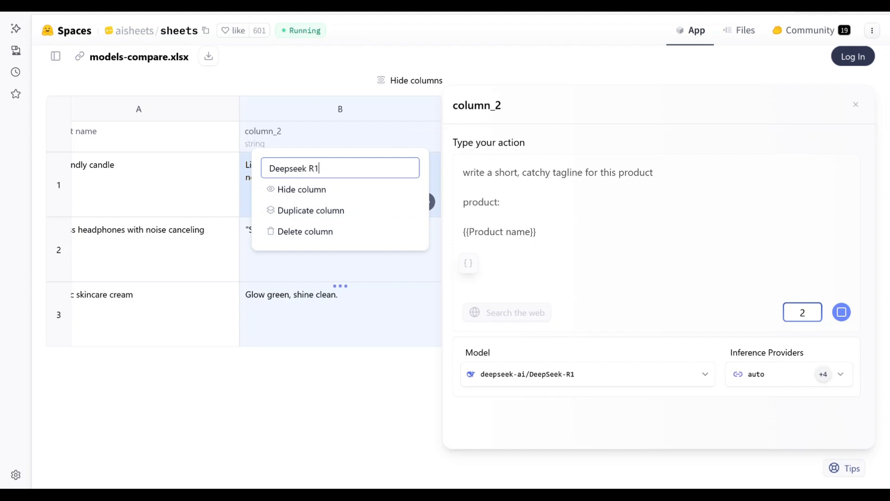
pyautogui.click(338, 123)
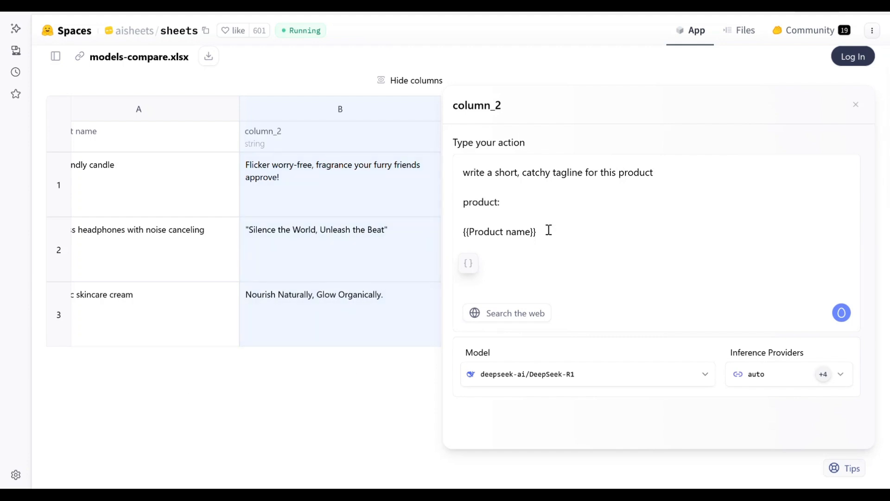
# Step: Copy the tagline prompt text from column_2 and use it to generate another column from Product name
pyautogui.moveTo(518, 208); pyautogui.dragTo(447, 169)
pyautogui.hotkey('ctrl', 'c')
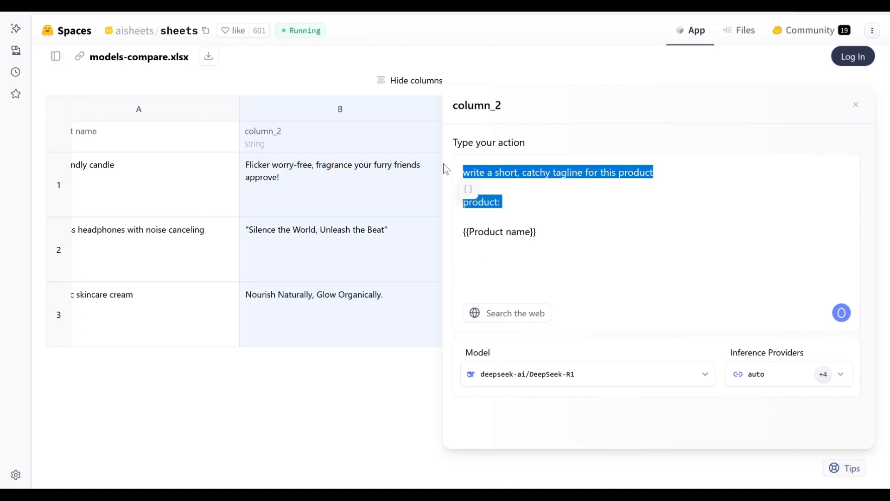
pyautogui.click(856, 105)
pyautogui.click(171, 101)
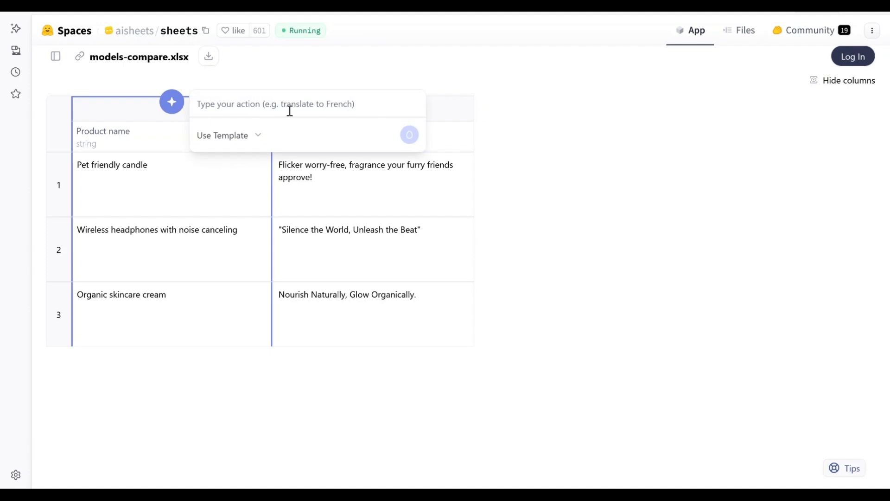
pyautogui.hotkey('ctrl', 'v')
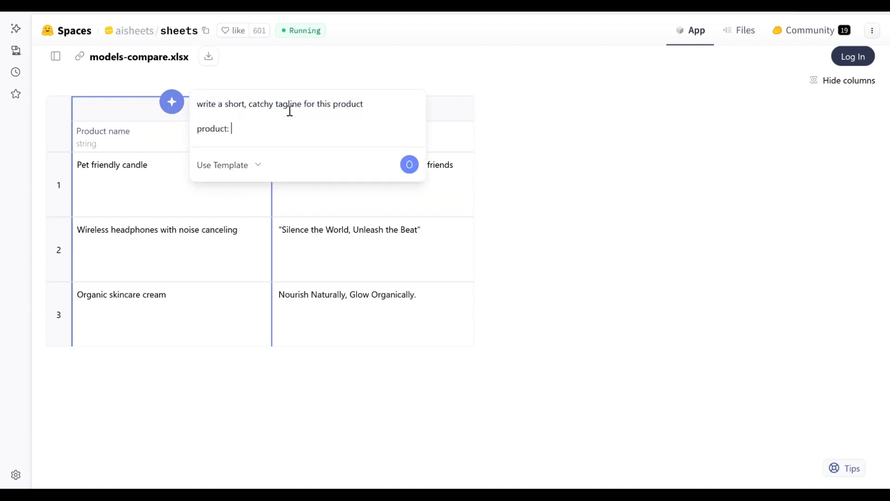
pyautogui.click(411, 168)
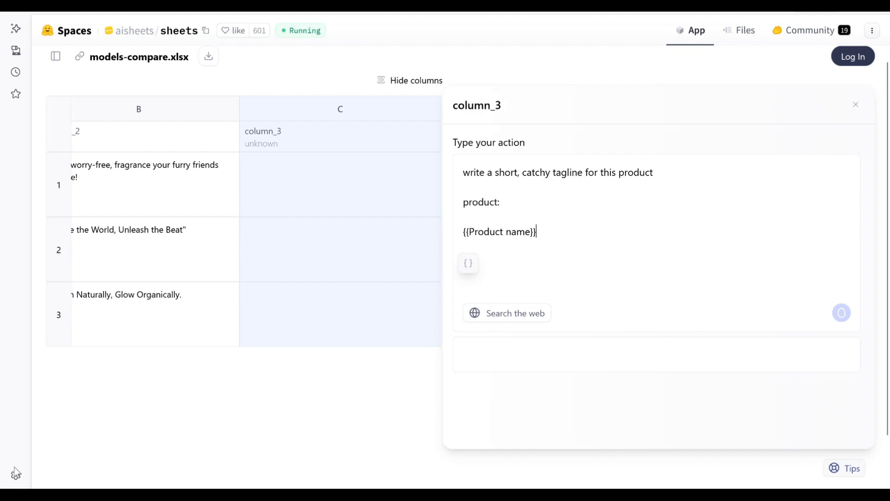
# Step: Try to regenerate the taglines in column_3 with the meta-llama/Llama-3.1-8B model
pyautogui.click(521, 381)
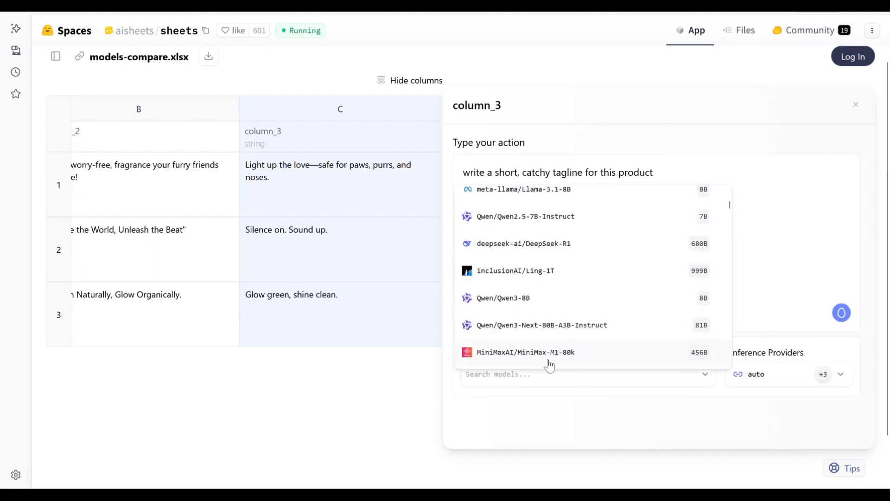
pyautogui.scroll(1, 568, 230)
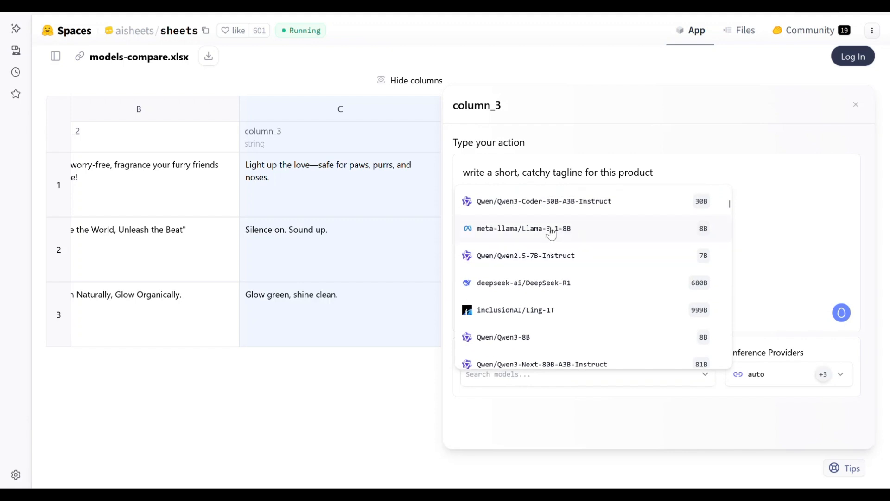
pyautogui.click(551, 229)
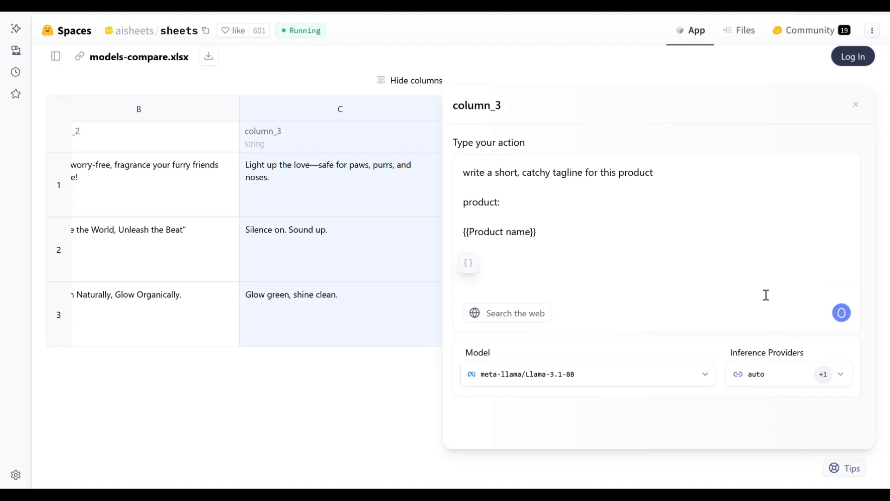
pyautogui.click(841, 313)
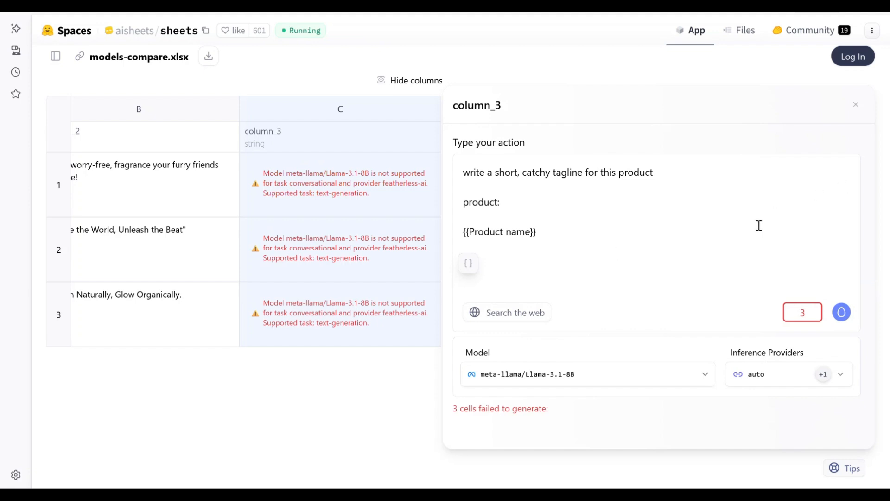
# Step: Switch column_3 to the recommended meta-llama/Llama-3.1-70B-Instruct model and regenerate its taglines
pyautogui.click(613, 383)
pyautogui.scroll(4, 615, 292)
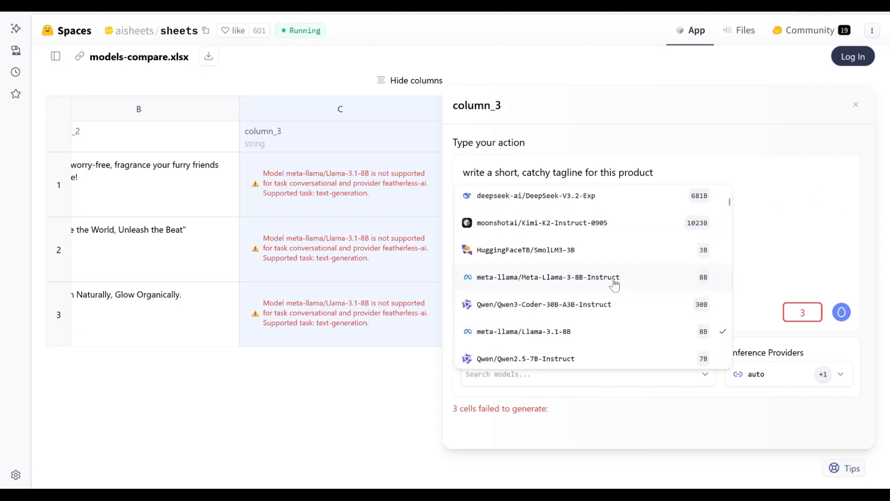
pyautogui.scroll(-1, 603, 274)
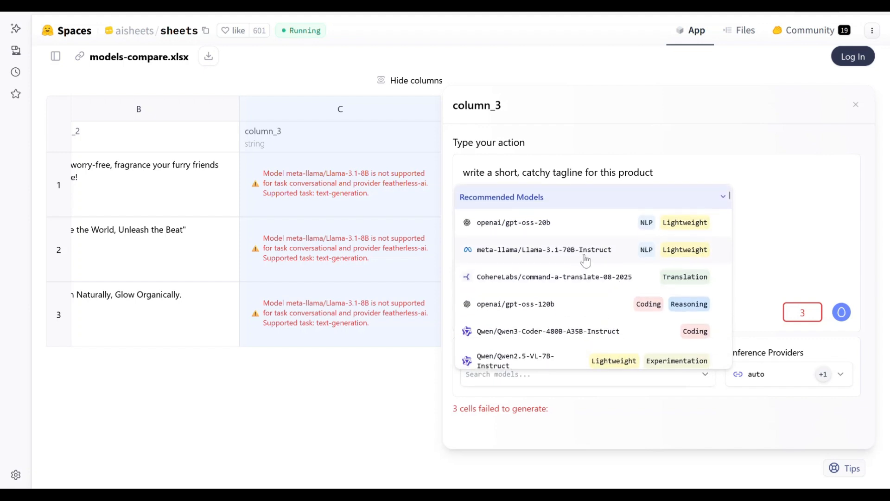
pyautogui.click(585, 253)
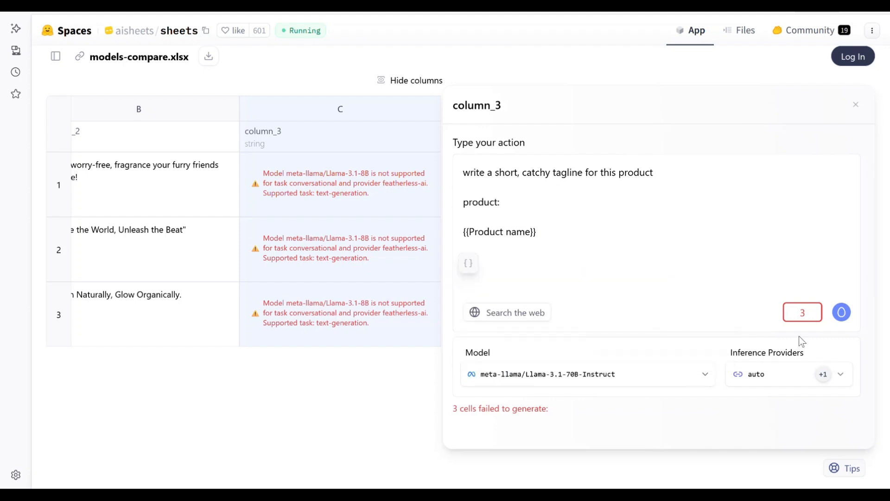
pyautogui.click(842, 314)
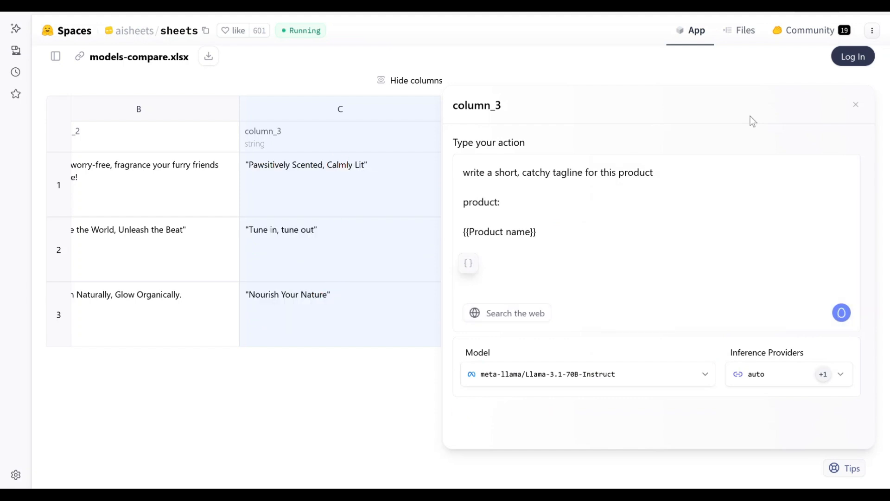
# Step: Rename column_3 as "Llama 3.1" and close its prompt settings
pyautogui.rightClick(324, 147)
pyautogui.click(281, 139)
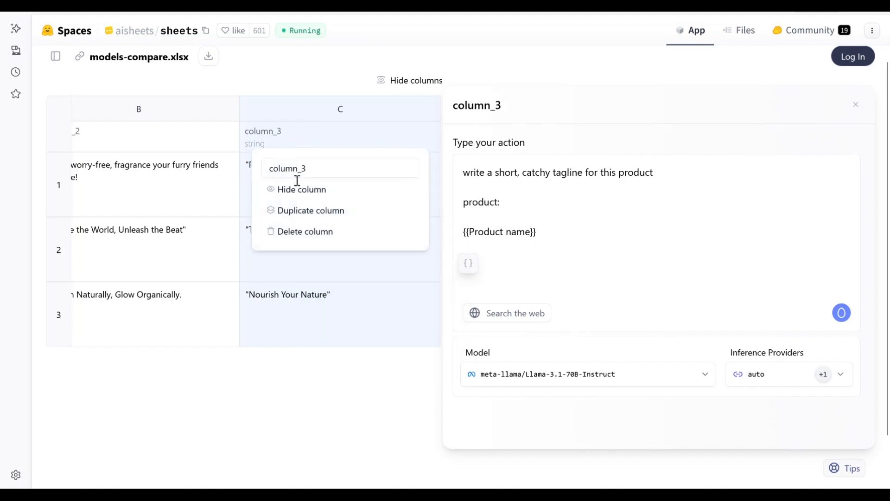
pyautogui.moveTo(307, 168); pyautogui.dragTo(256, 171)
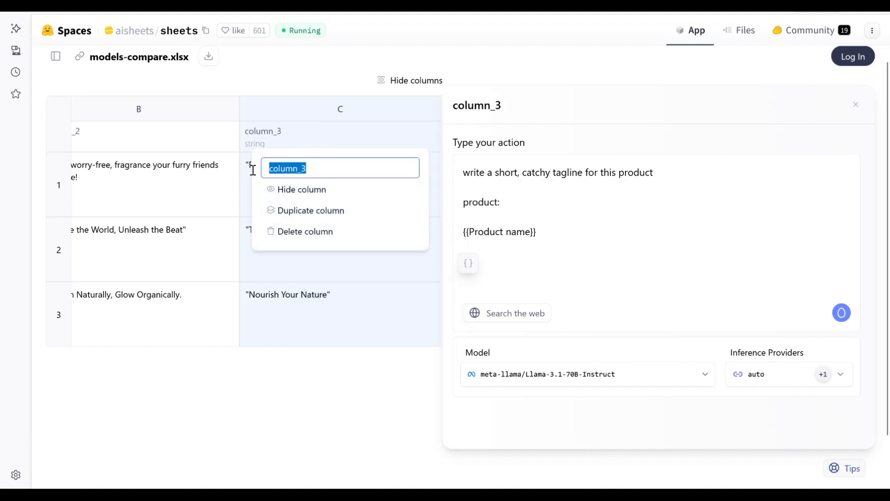
pyautogui.write('Llama 3.1')
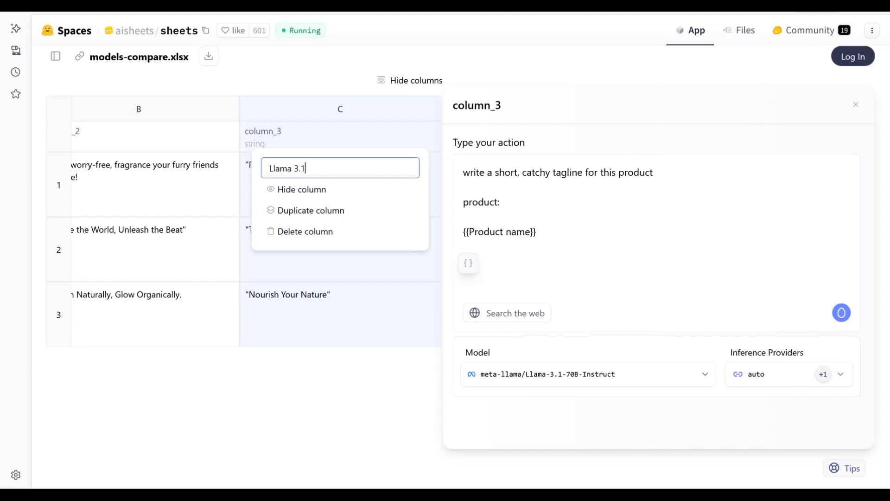
pyautogui.click(854, 106)
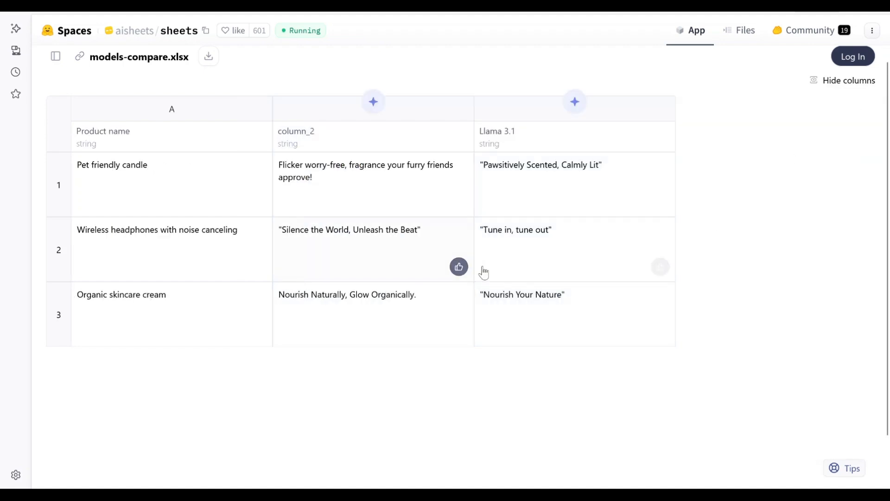